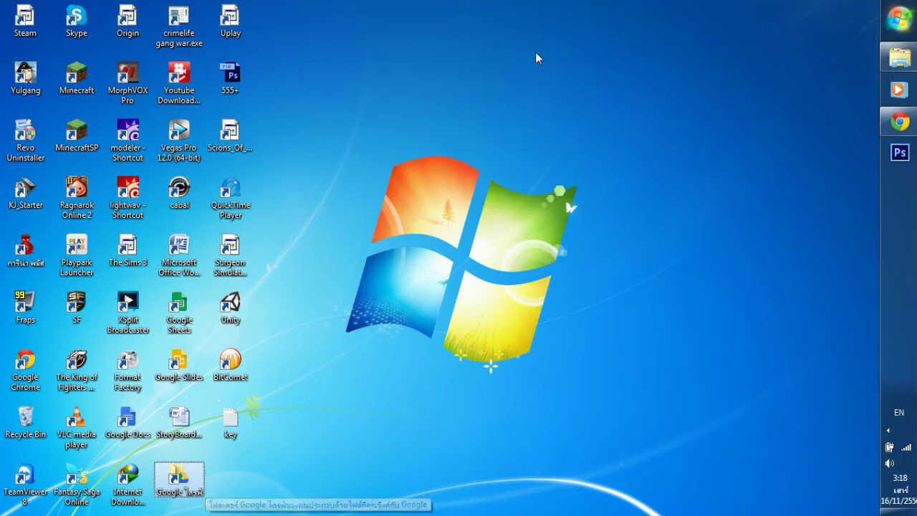
Open the heart artwork file 'หัวใจ' from the AI folder in Windows Explorer.
left_click(900, 65)
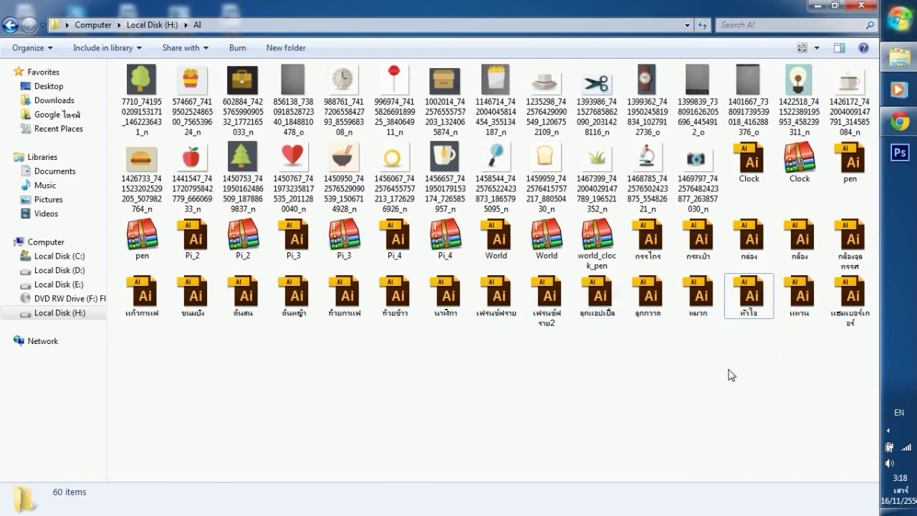
left_click(748, 306)
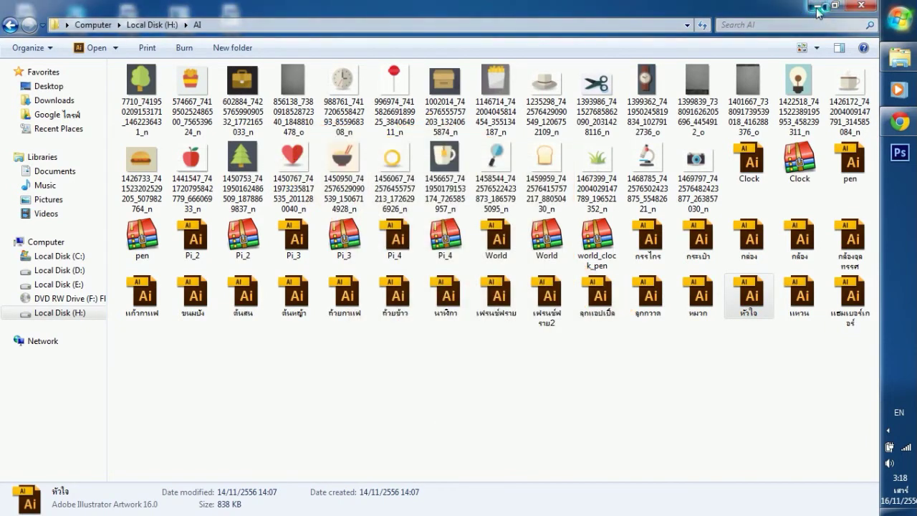
left_click(817, 7)
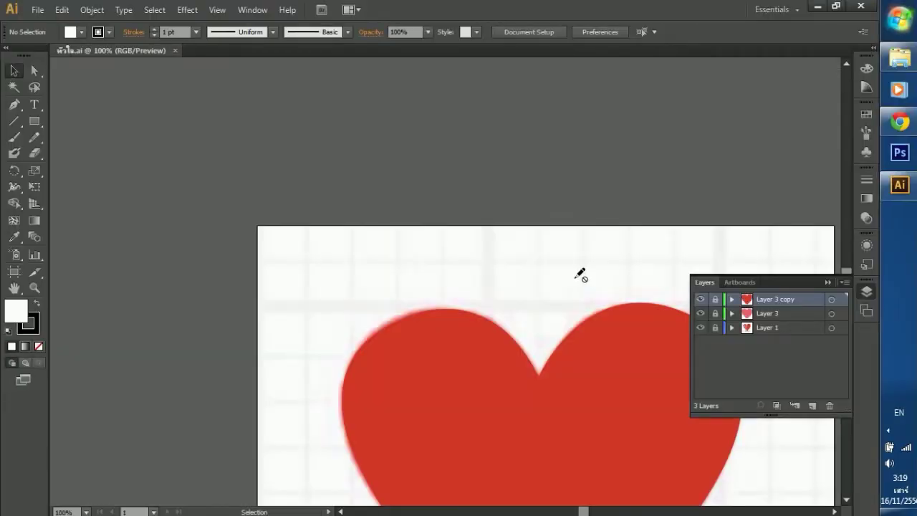
Unlock Layer 3 and Layer 3 copy, then select the red heart shape.
left_click(866, 293)
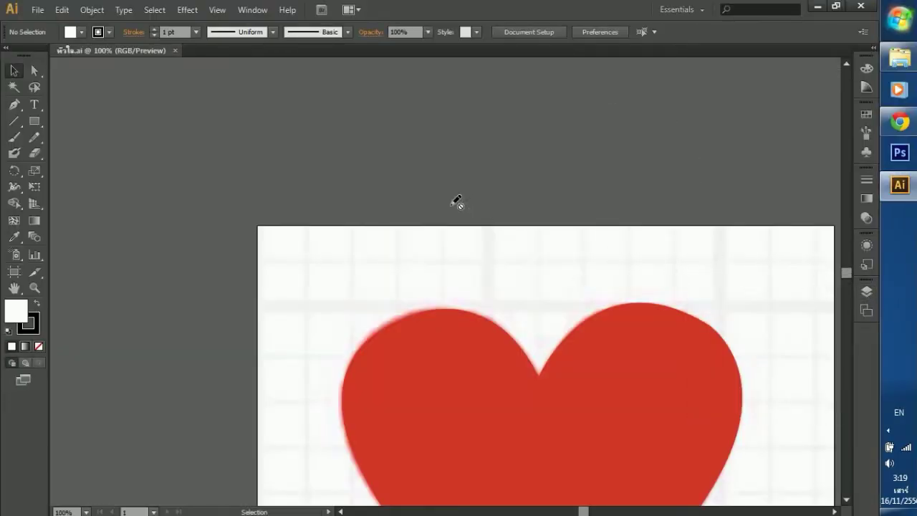
scroll(461, 205, "down", 5)
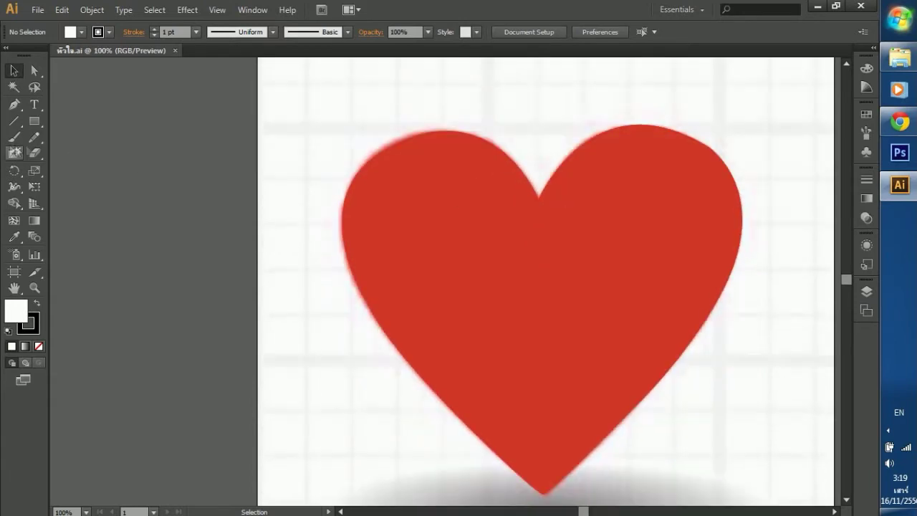
left_click(867, 291)
left_click(715, 298)
left_click(867, 293)
left_click(443, 154)
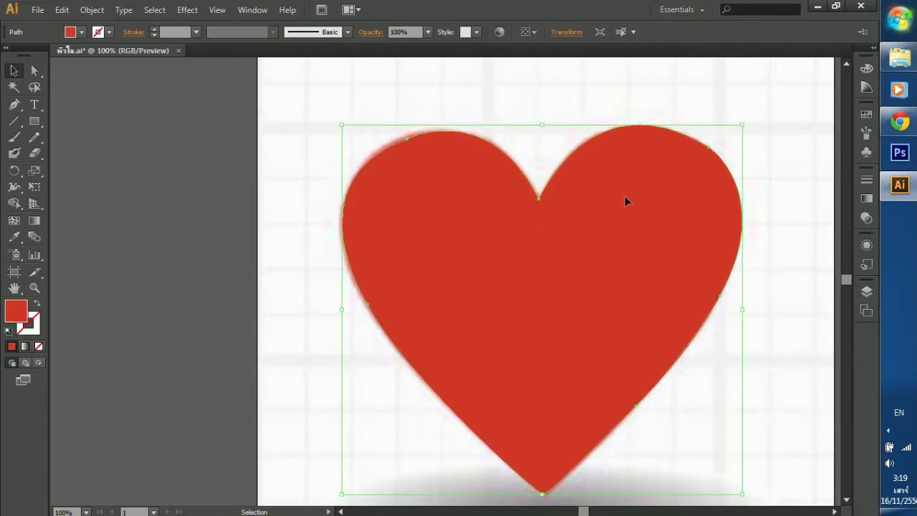
Hide Layer 3 and Layer 3 copy to reveal the two-tone reference heart.
scroll(625, 195, "down", 2)
scroll(625, 196, "down", 1)
scroll(626, 200, "up", 2)
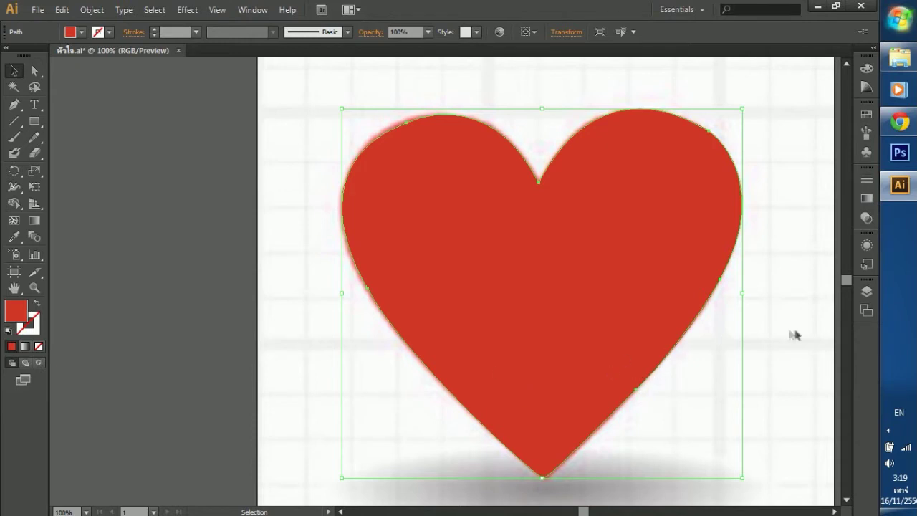
left_click(866, 291)
left_click(700, 313)
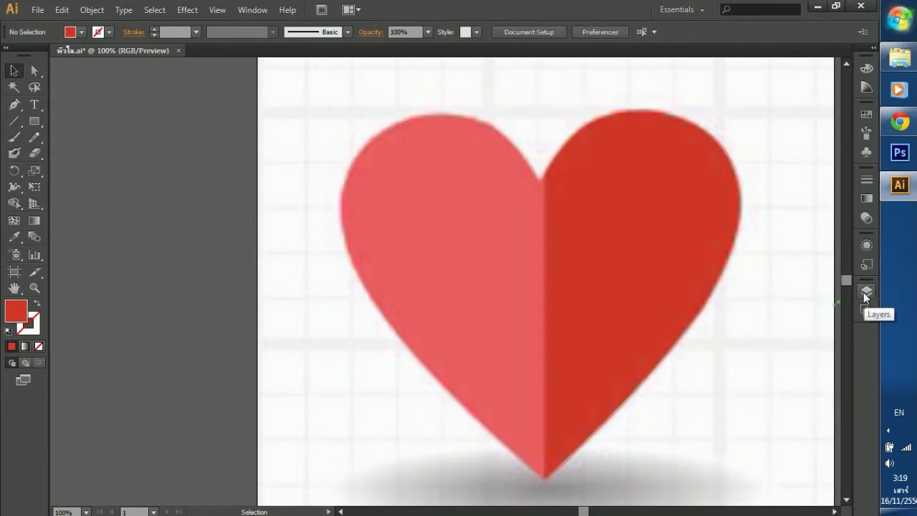
Add a new Layer 4 at the top of the layer stack.
left_click(865, 292)
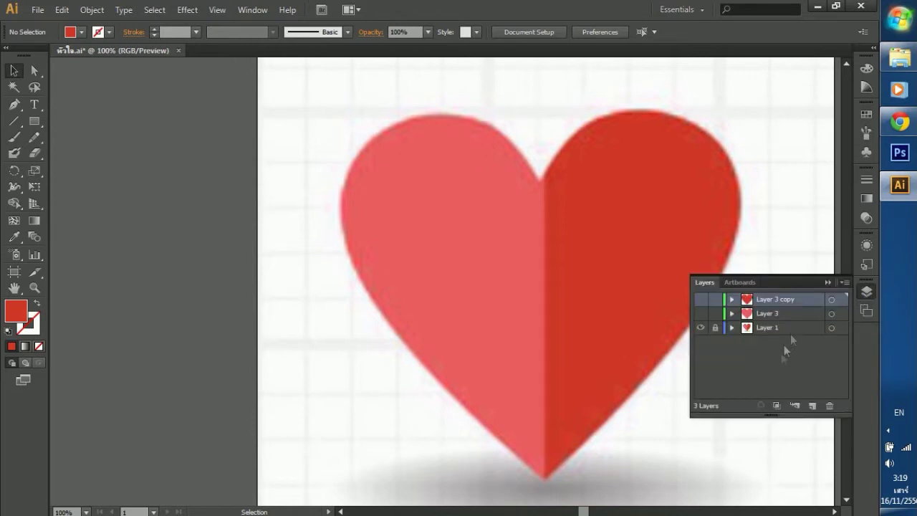
left_click(812, 406)
left_click(867, 291)
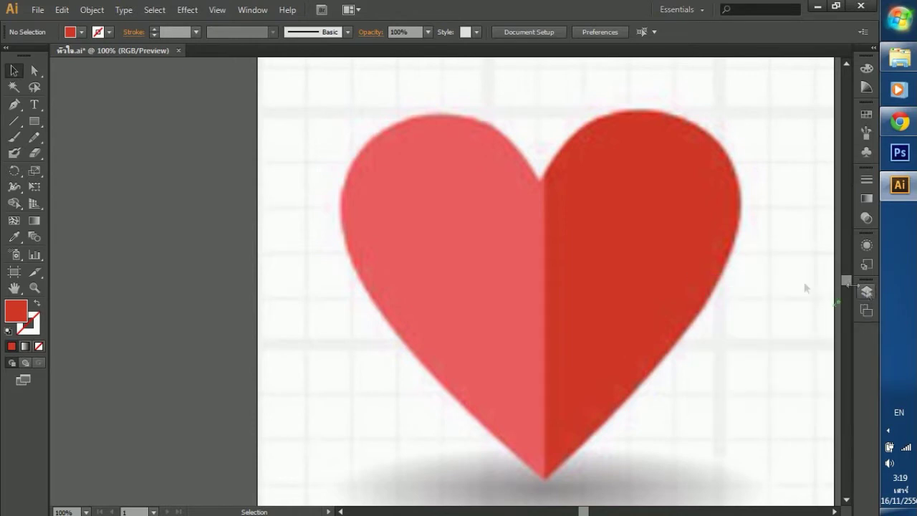
Zoom in and recentre the artboard, then show rulers with Ctrl+R.
mouse_move(551, 275)
left_mouse_down()
mouse_move(432, 304)
mouse_move(576, 283)
mouse_move(365, 299)
mouse_move(488, 250)
mouse_move(399, 272)
mouse_move(395, 303)
left_mouse_up()
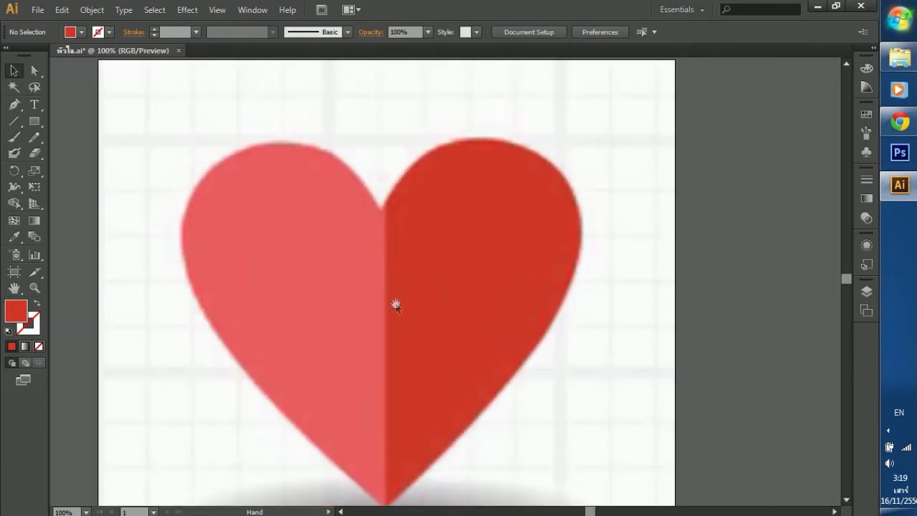
key("ctrl+plus")
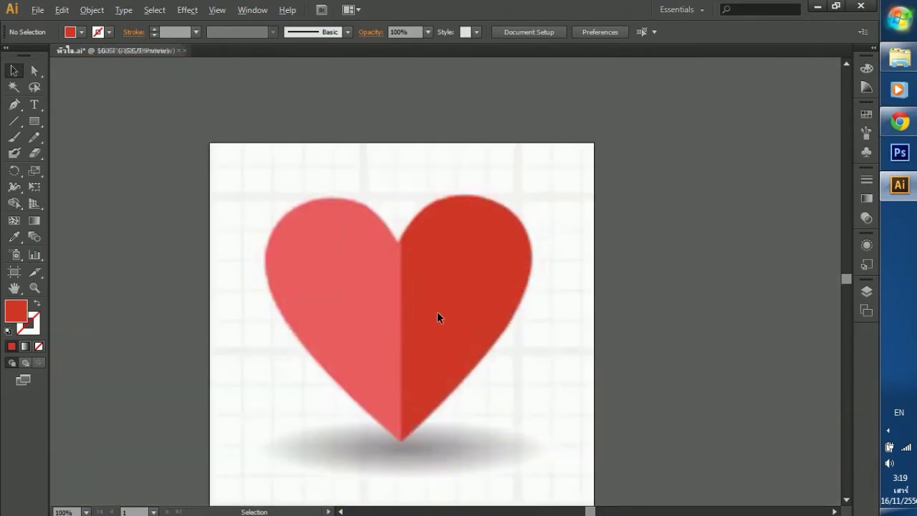
left_click_drag(409, 323, 432, 306)
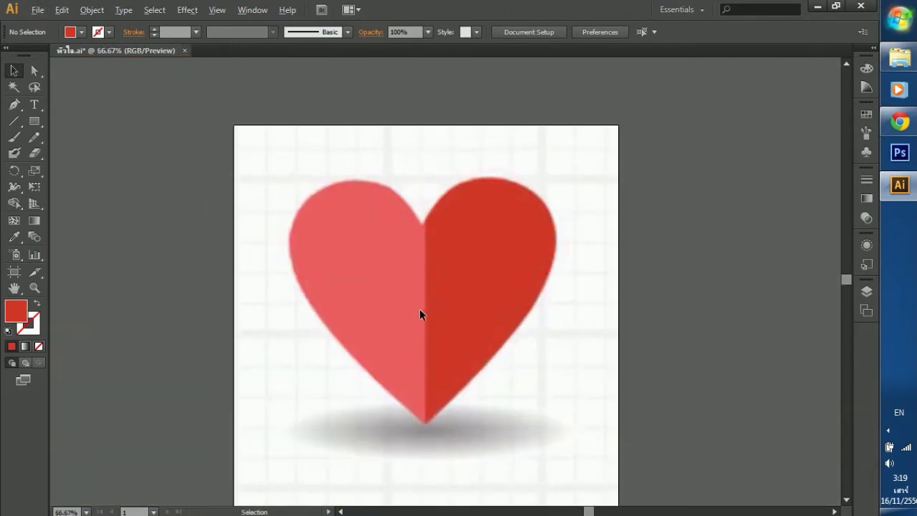
scroll(419, 309, "up", 1, "alt")
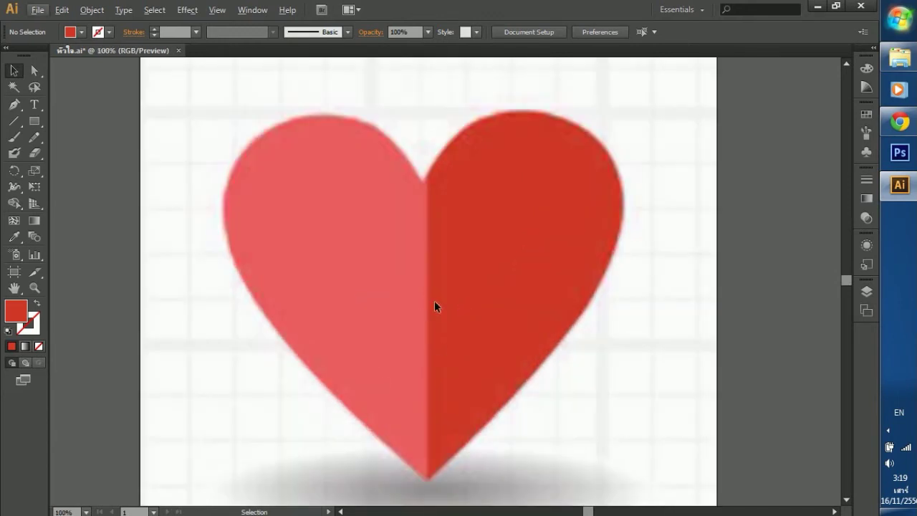
scroll(433, 310, "up", 1)
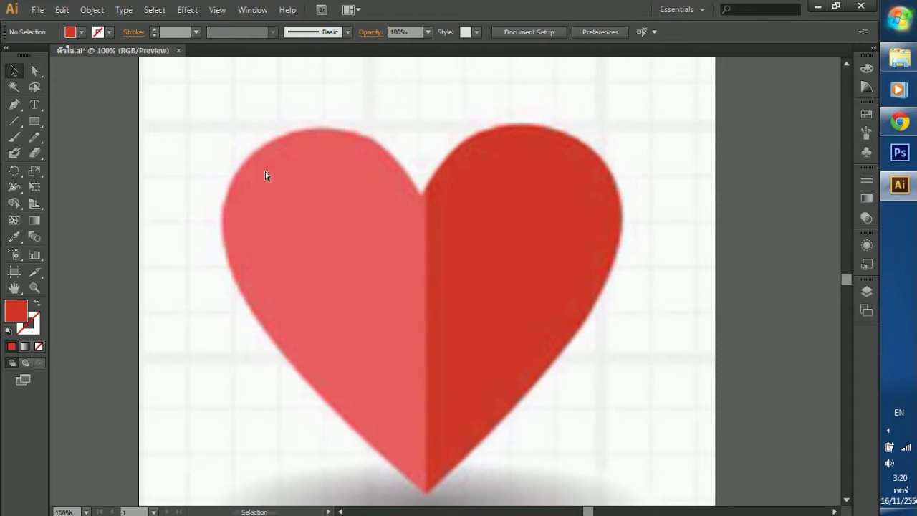
key("ctrl+r")
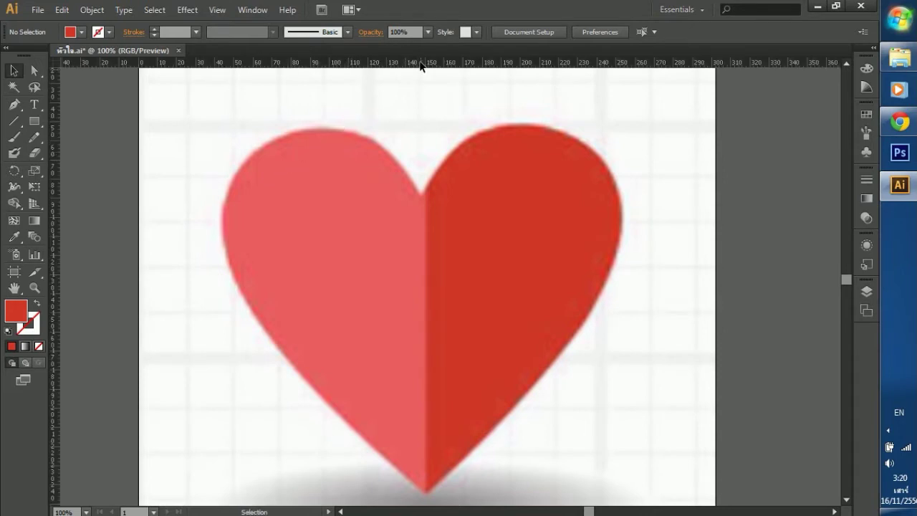
Place horizontal guides along the heart's top and at its bottom tip.
left_click_drag(426, 63, 423, 129)
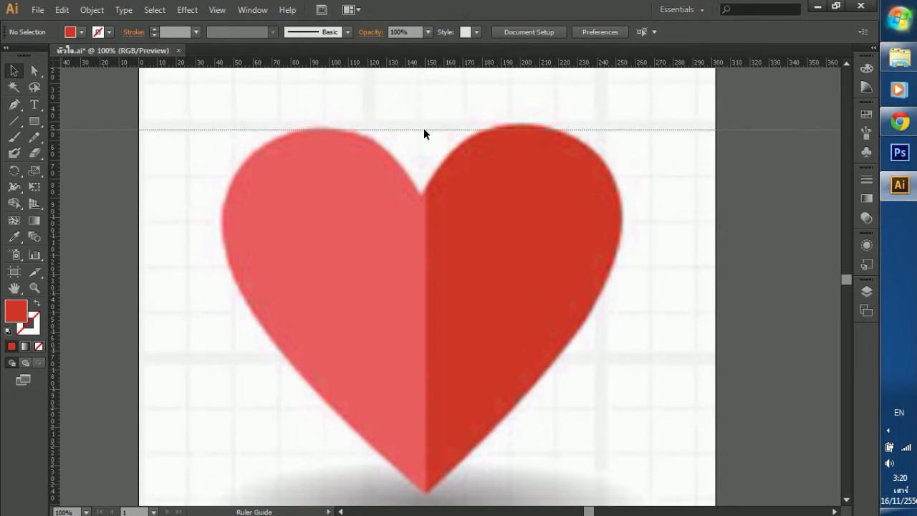
left_click_drag(423, 134, 423, 134)
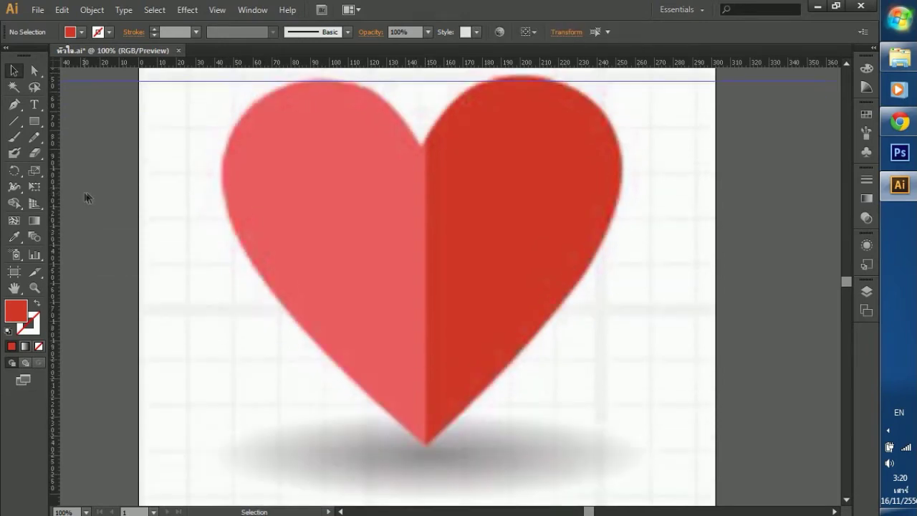
left_click_drag(431, 65, 439, 498)
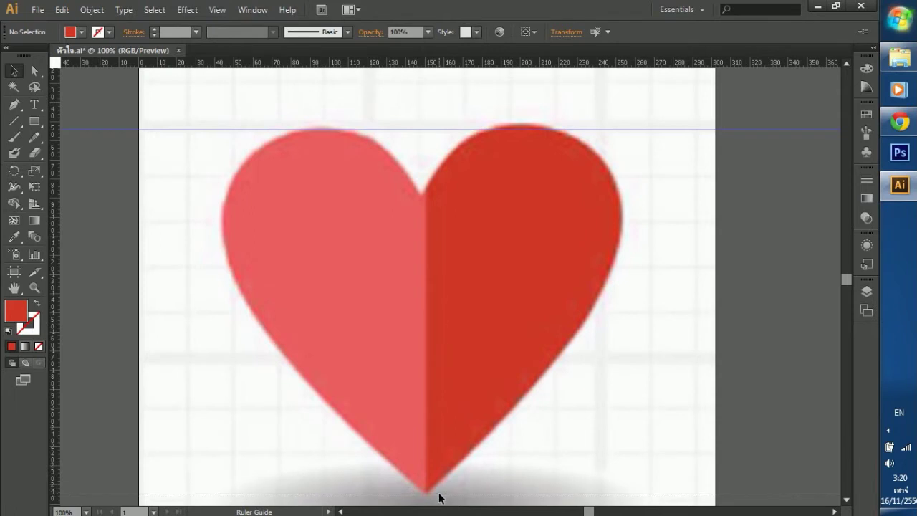
left_click_drag(439, 497, 439, 492)
Place a vertical guide down the heart's centre seam.
scroll(424, 375, "down", 2)
left_click_drag(51, 183, 421, 176)
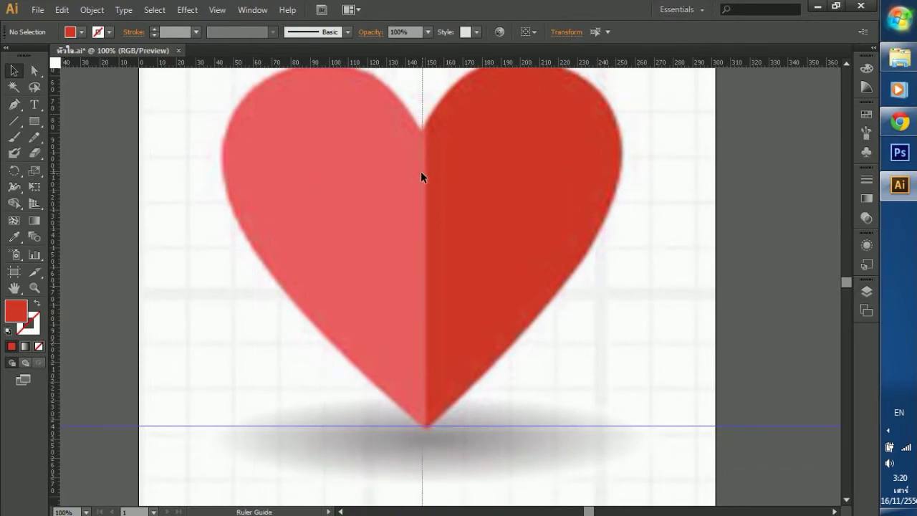
left_click_drag(421, 172, 422, 173)
scroll(428, 176, "up", 2)
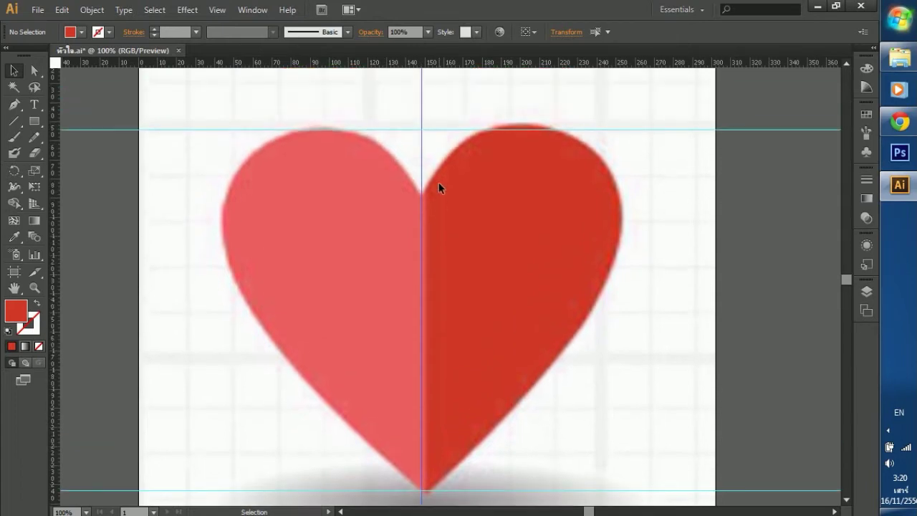
left_click(423, 187)
left_click_drag(427, 187, 427, 235)
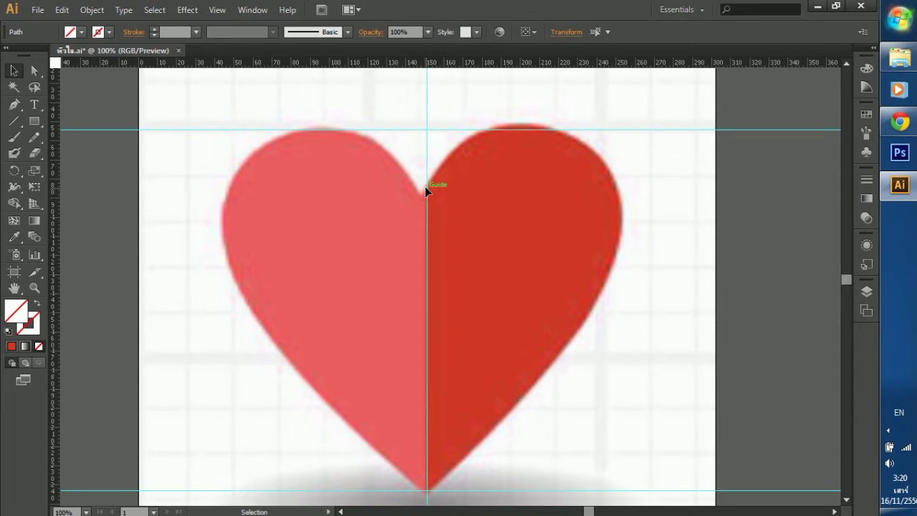
left_click_drag(419, 199, 429, 189)
Fine-tune the vertical guide so it sits exactly on the heart's centre seam.
left_click(429, 189)
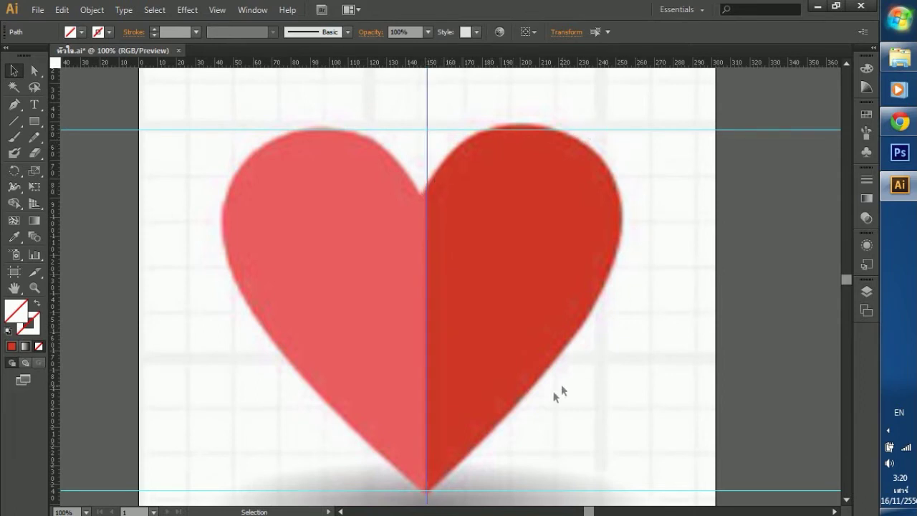
left_click(425, 493)
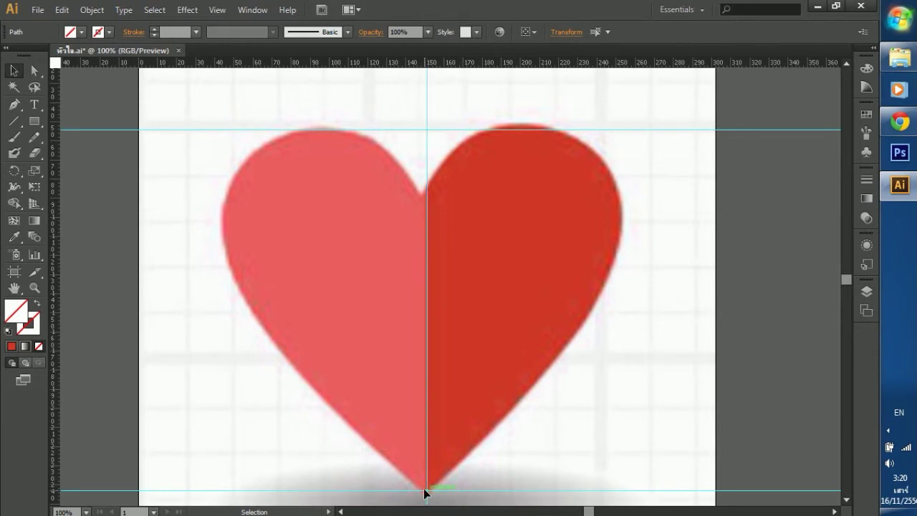
left_click(428, 481)
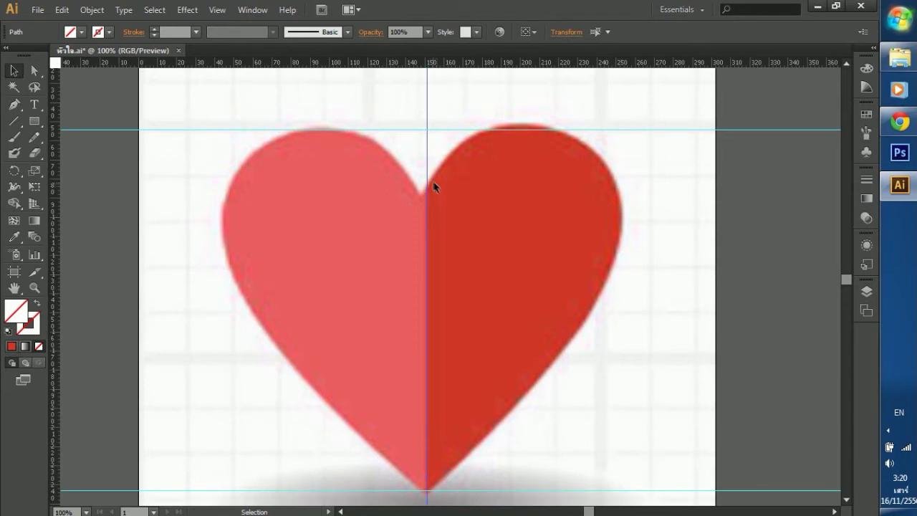
left_click_drag(434, 188, 421, 178)
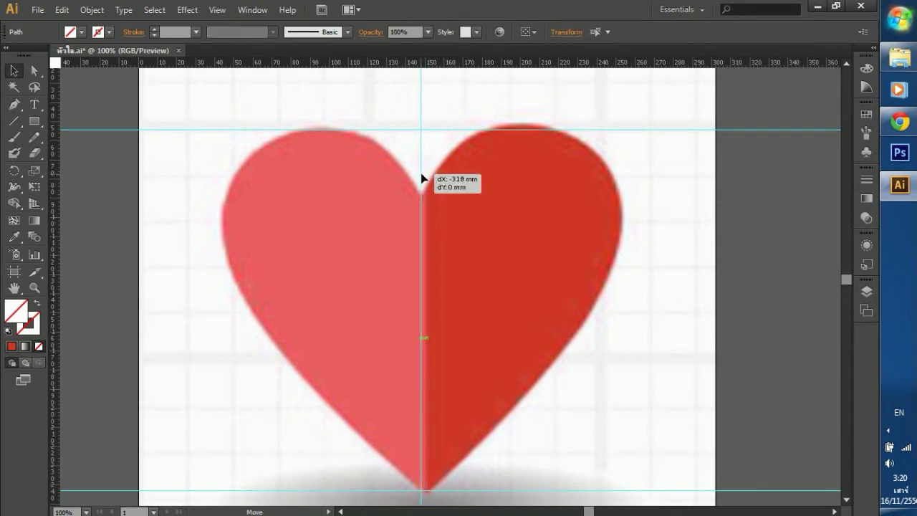
left_click_drag(421, 178, 423, 179)
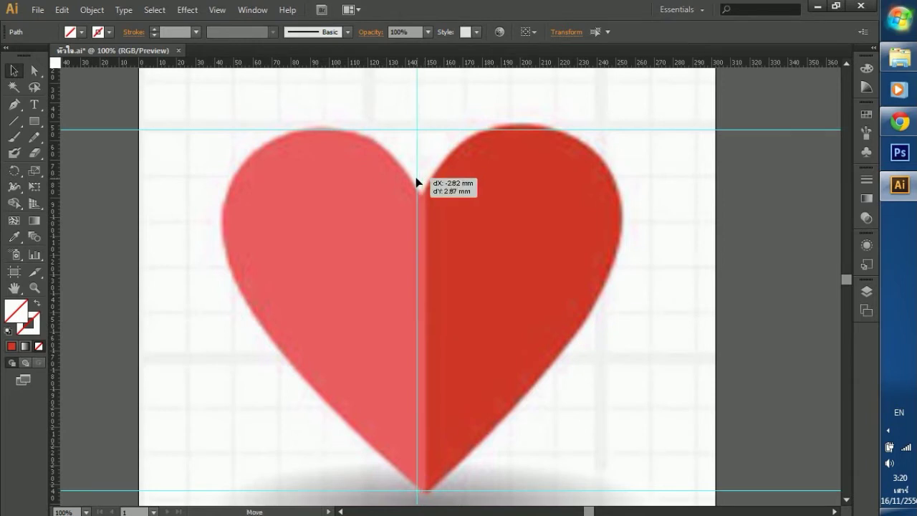
left_click_drag(420, 179, 421, 184)
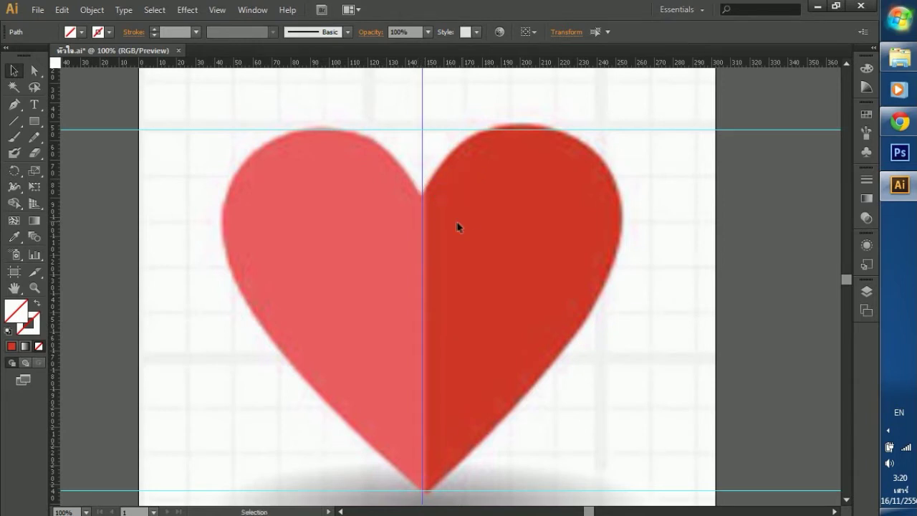
left_click_drag(422, 251, 422, 253)
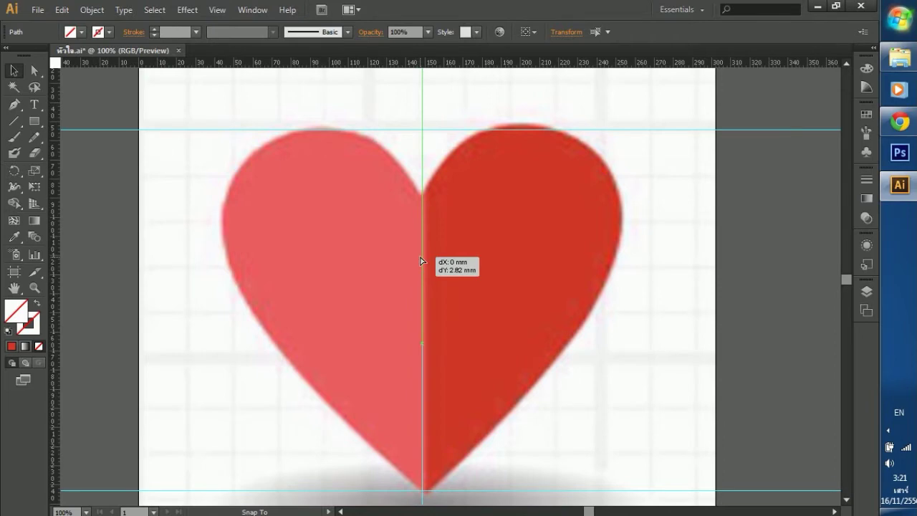
left_click_drag(421, 256, 423, 256)
scroll(457, 257, "up", 1)
scroll(425, 310, "up", 1, "alt")
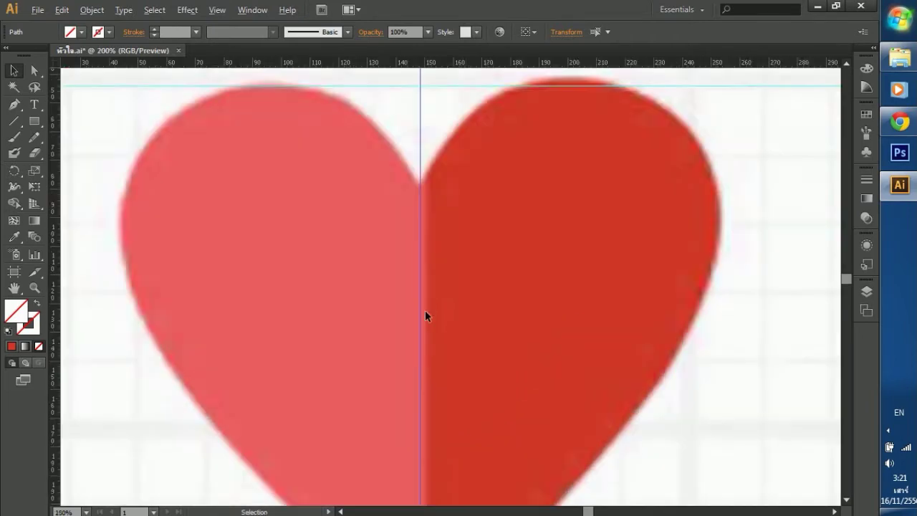
scroll(425, 311, "up", 1, "alt")
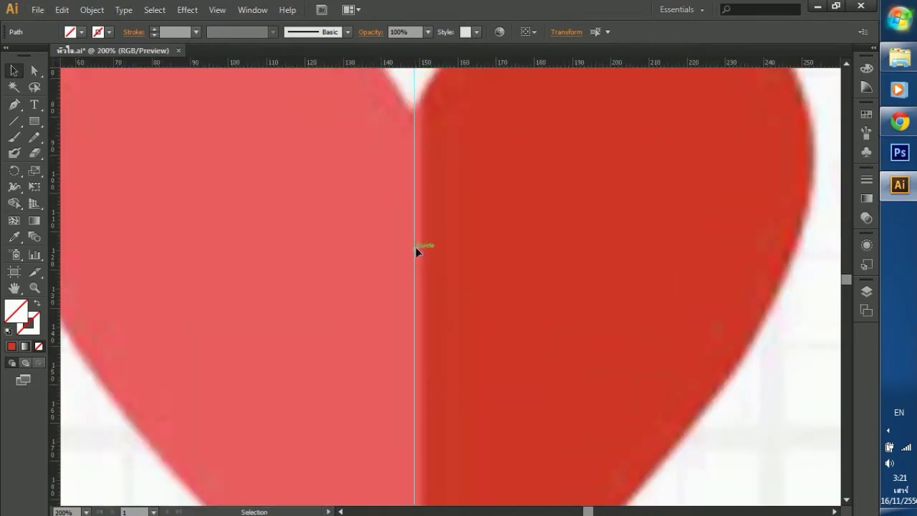
left_click_drag(413, 248, 409, 250)
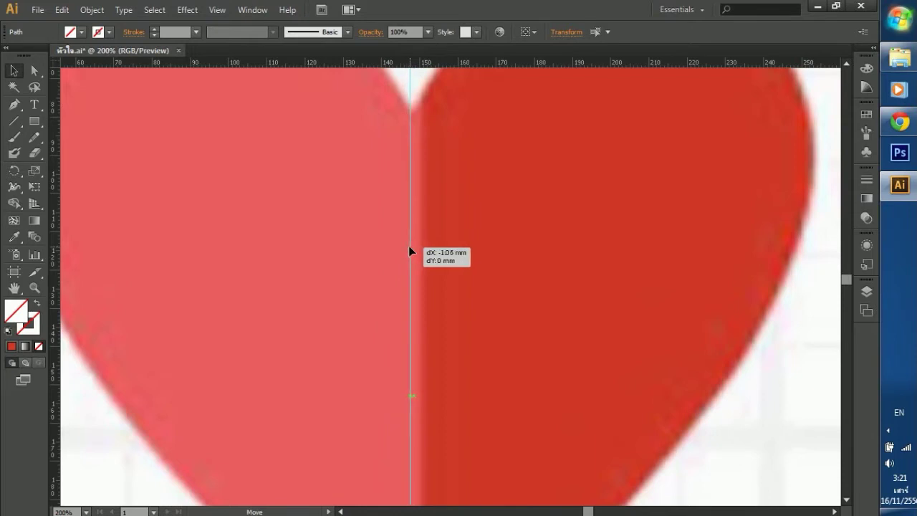
left_click_drag(409, 250, 410, 251)
Settle the horizontal guide on the bottom tip and add a guide at the heart's left edge.
scroll(456, 245, "down", 2)
scroll(455, 245, "down", 2)
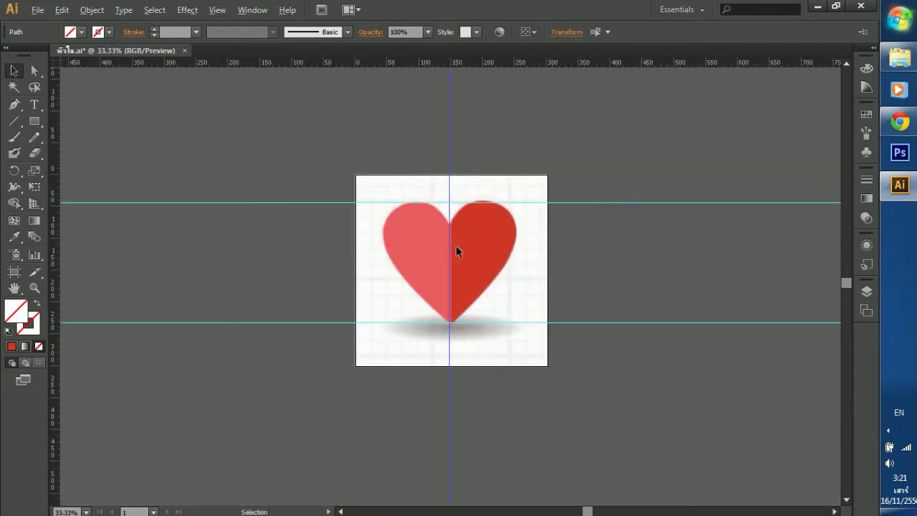
scroll(461, 255, "up", 3)
scroll(463, 255, "down", 1)
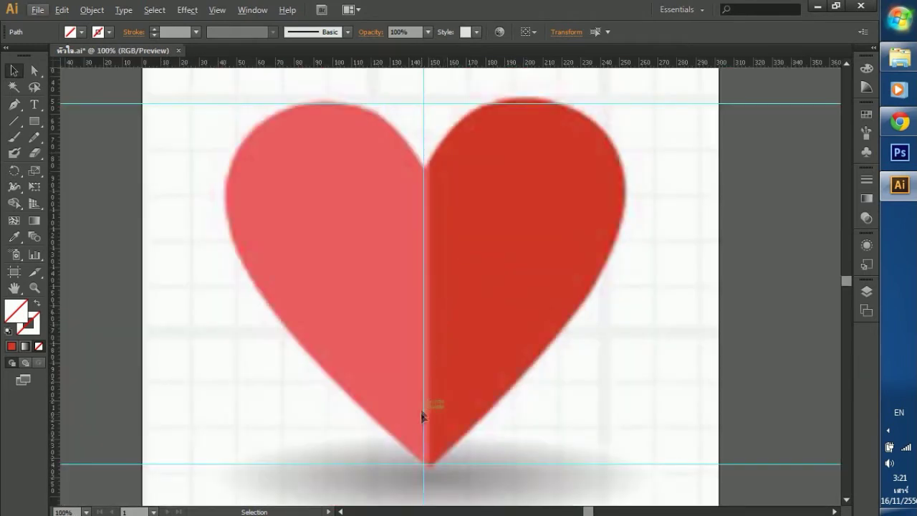
left_click_drag(431, 462, 432, 462)
left_click_drag(431, 462, 431, 463)
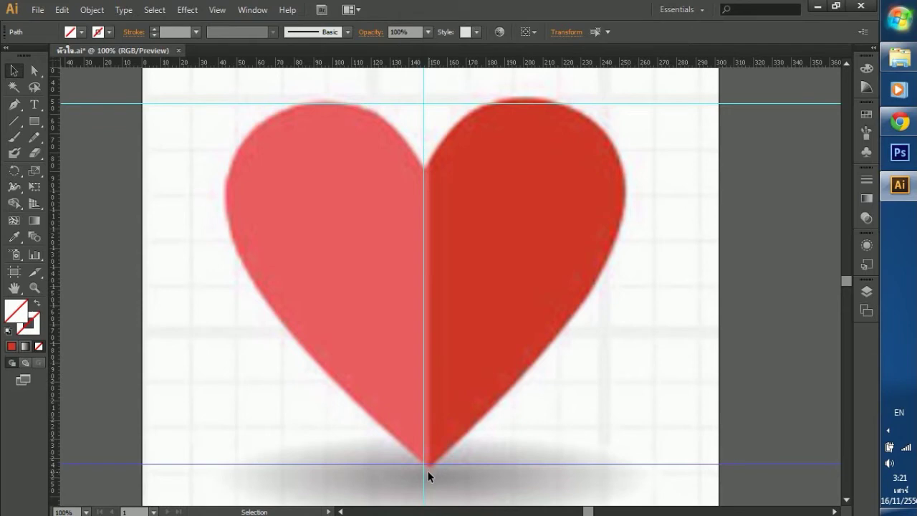
left_click_drag(58, 231, 225, 232)
left_click_drag(224, 231, 225, 231)
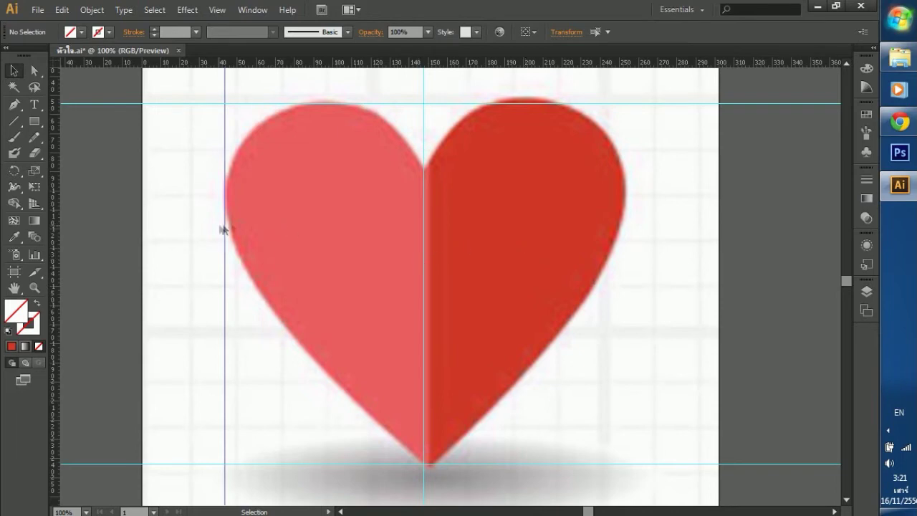
left_click(866, 292)
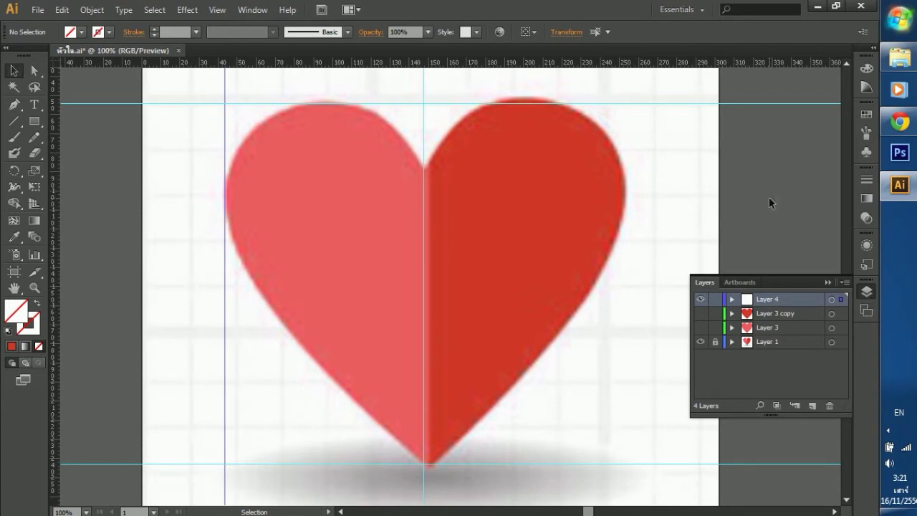
Lock Layer 4 and add an empty Layer 5 above it.
left_click(715, 300)
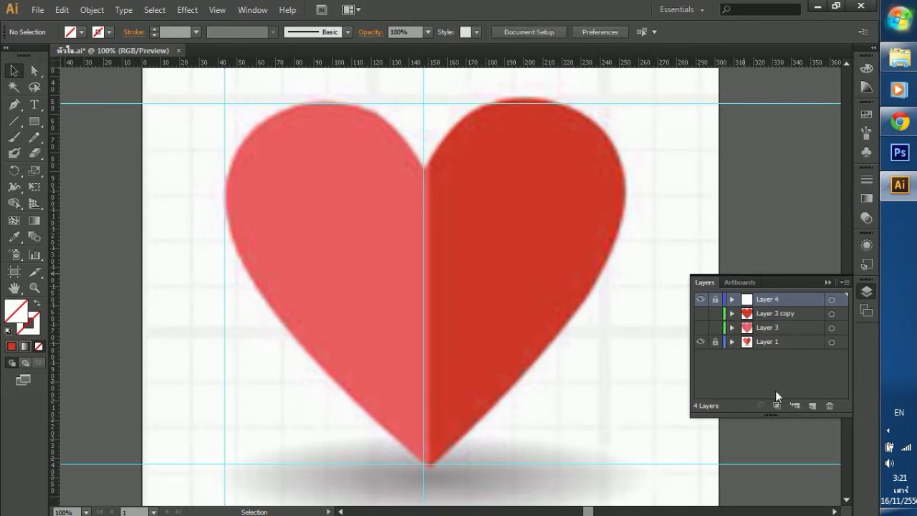
left_click(812, 405)
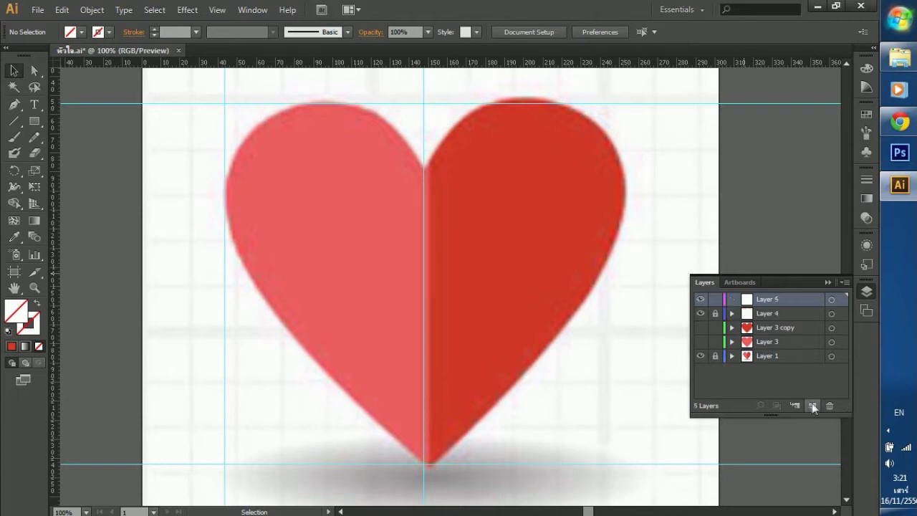
left_click(865, 293)
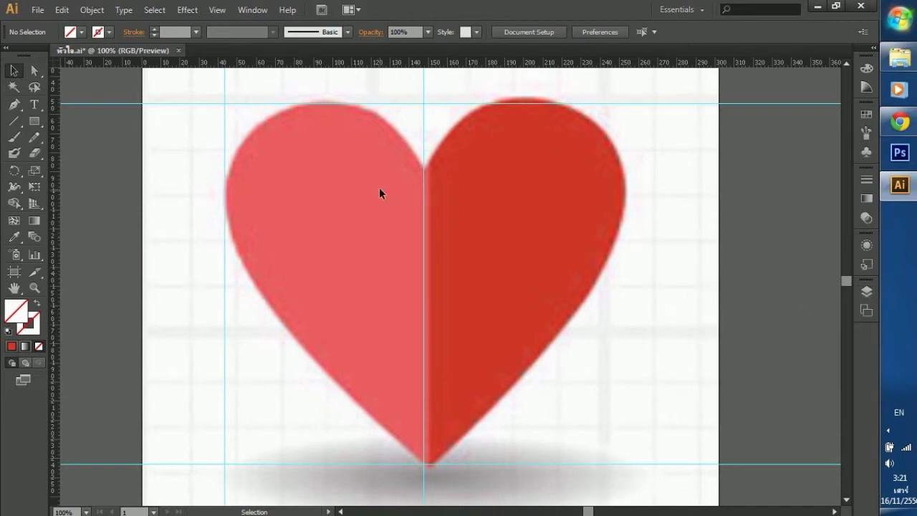
With the Pen tool, start at the heart's top cusp and curve over the top-left lobe.
left_click(15, 105)
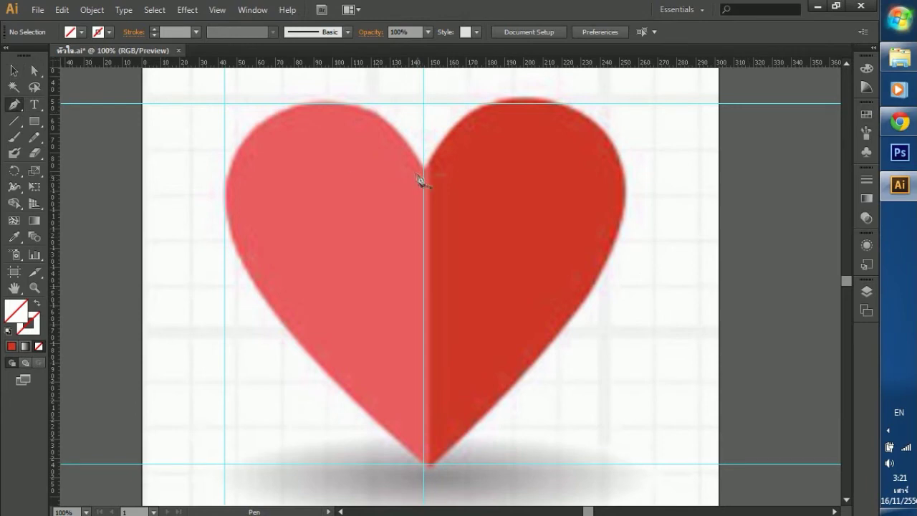
left_click(428, 194)
left_click(430, 308)
scroll(432, 195, "up", 1, "alt")
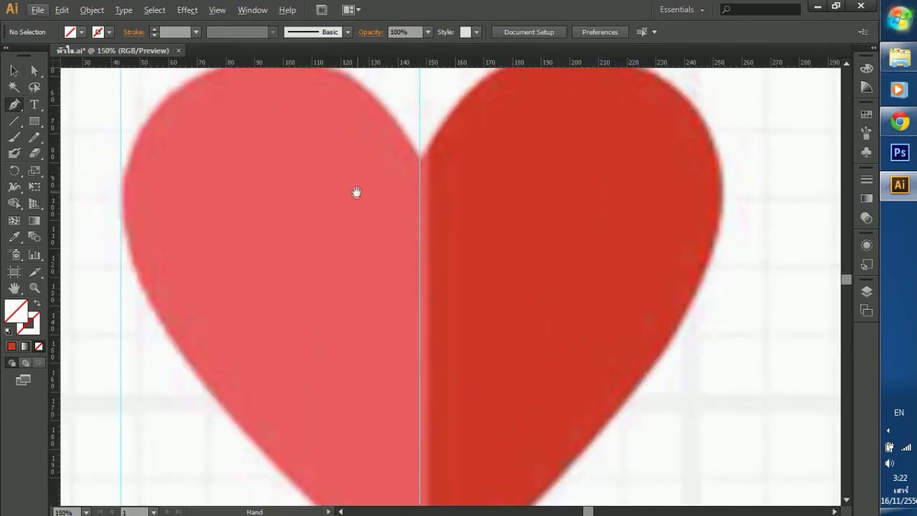
left_click_drag(356, 190, 381, 297)
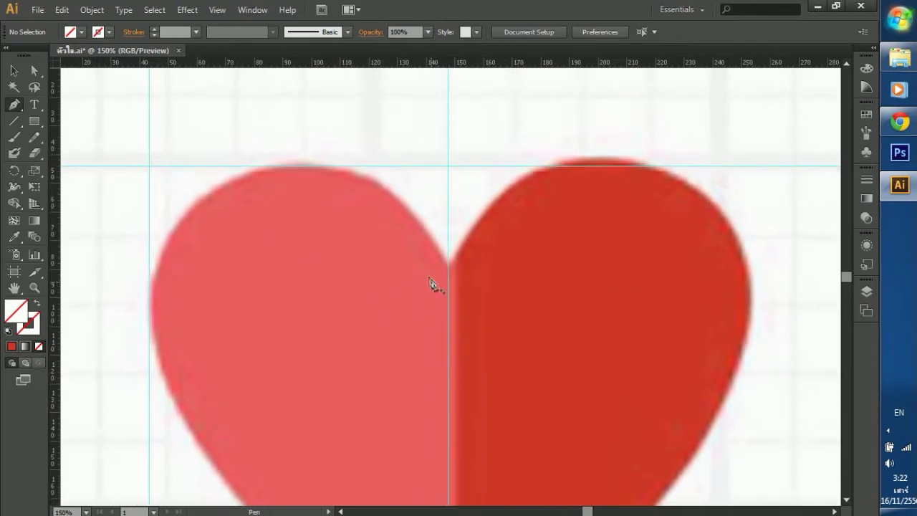
left_click(447, 265)
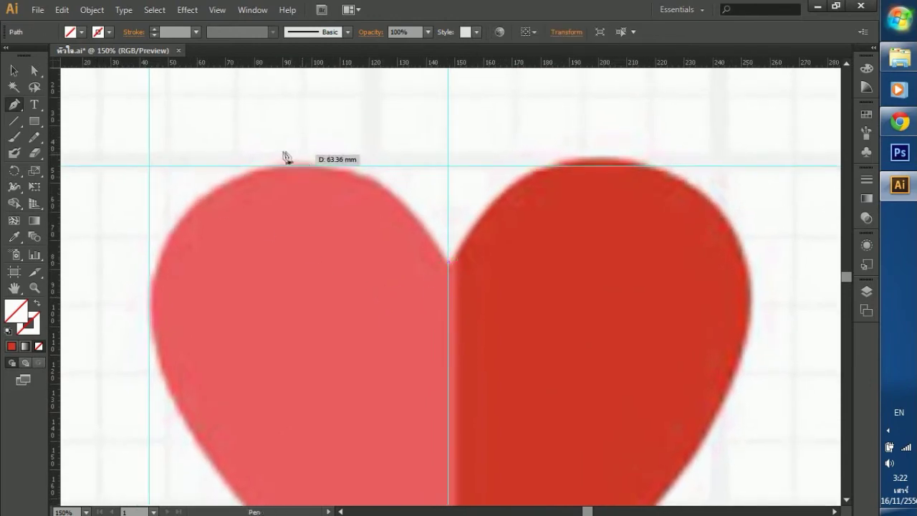
mouse_move(235, 180)
left_mouse_down()
mouse_move(119, 246)
mouse_move(88, 237)
left_mouse_up()
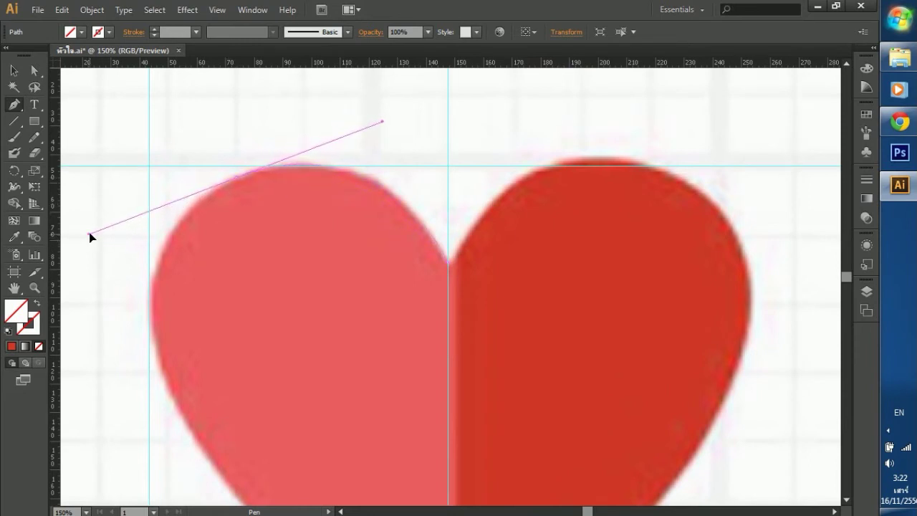
left_click(194, 197, "ctrl")
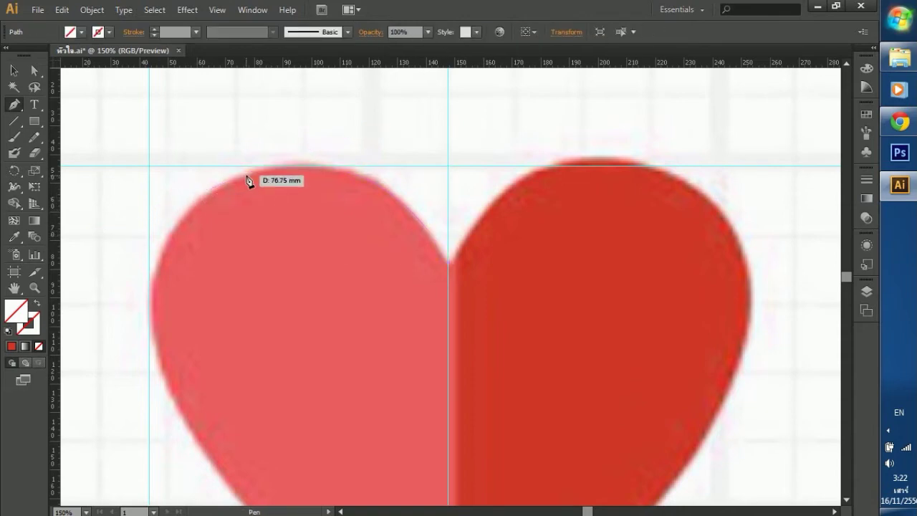
left_click_drag(244, 174, 104, 225)
scroll(279, 174, "down", 1)
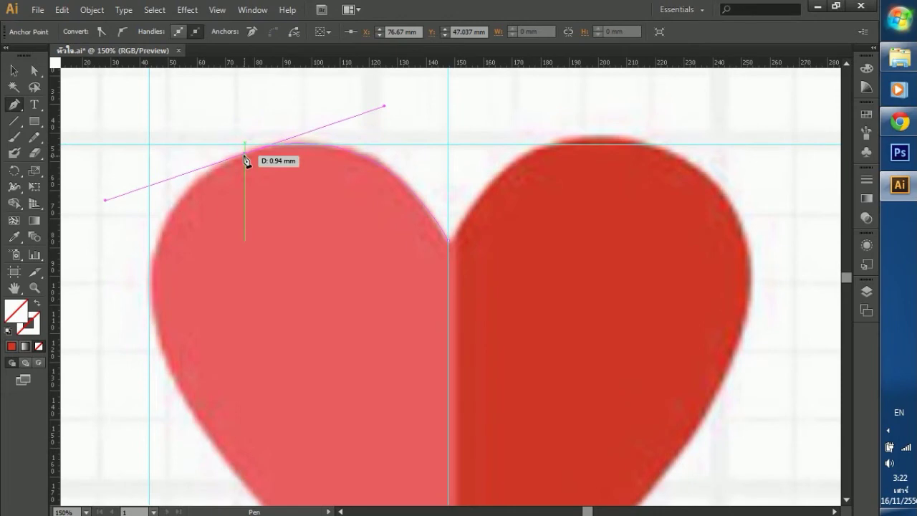
left_click(246, 154)
Continue the curve down the heart's left edge and give the path a solid fill.
scroll(308, 225, "down", 2)
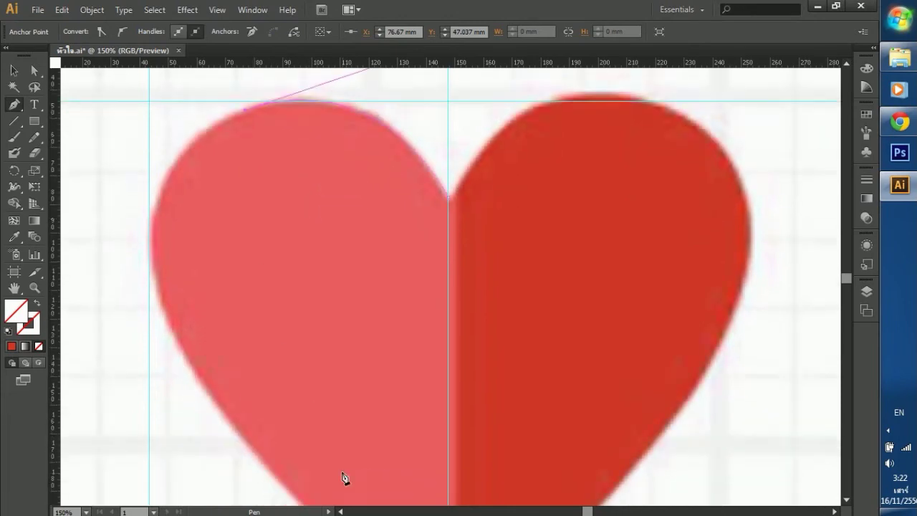
scroll(287, 433, "down", 1)
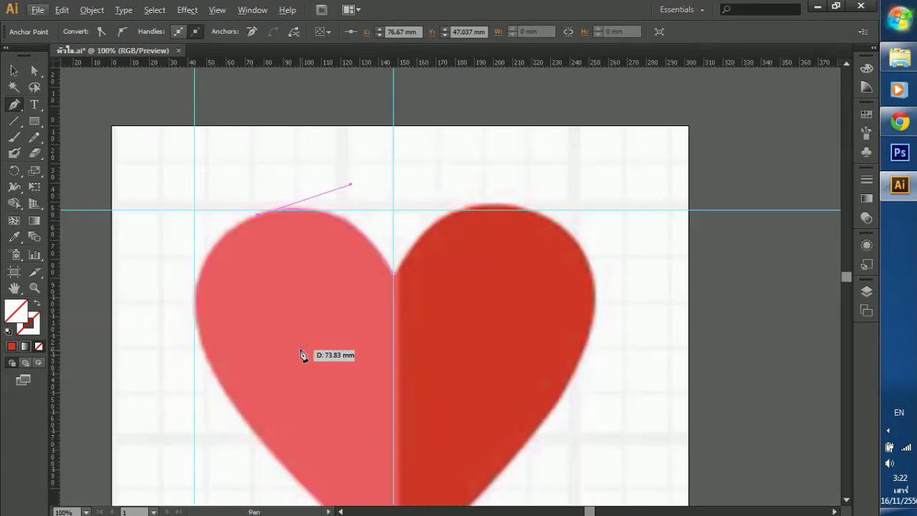
scroll(301, 355, "up", 1)
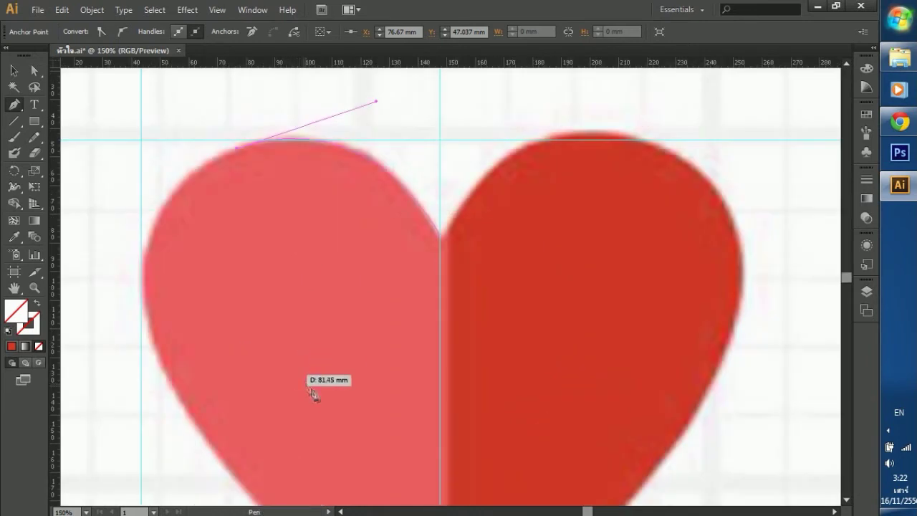
left_click_drag(313, 344, 376, 304)
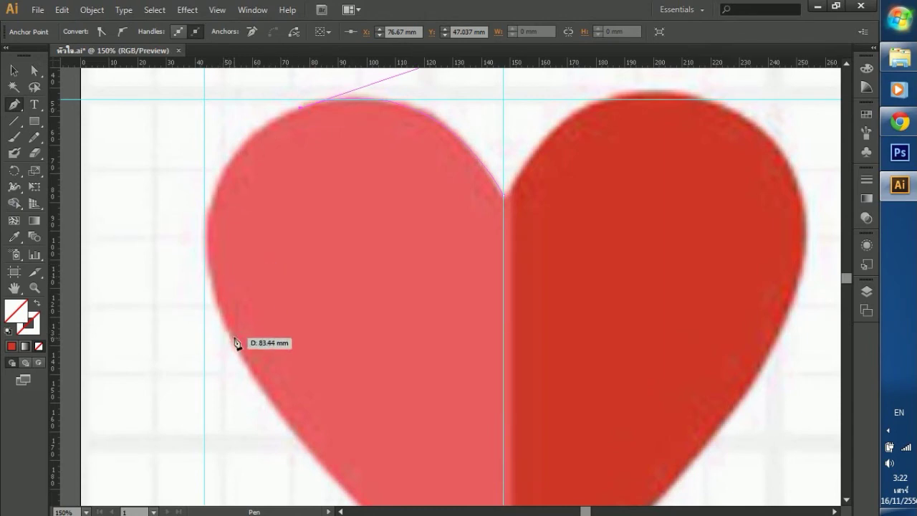
mouse_move(246, 364)
left_mouse_down()
mouse_move(329, 511)
mouse_move(329, 437)
left_mouse_up()
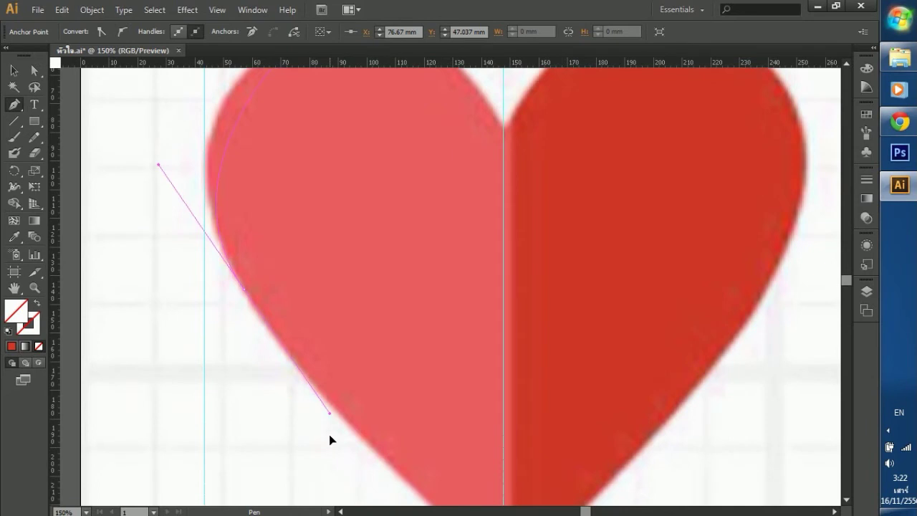
key("ctrl+minus")
mouse_move(329, 436)
left_mouse_down()
mouse_move(351, 470)
mouse_move(343, 467)
left_mouse_up()
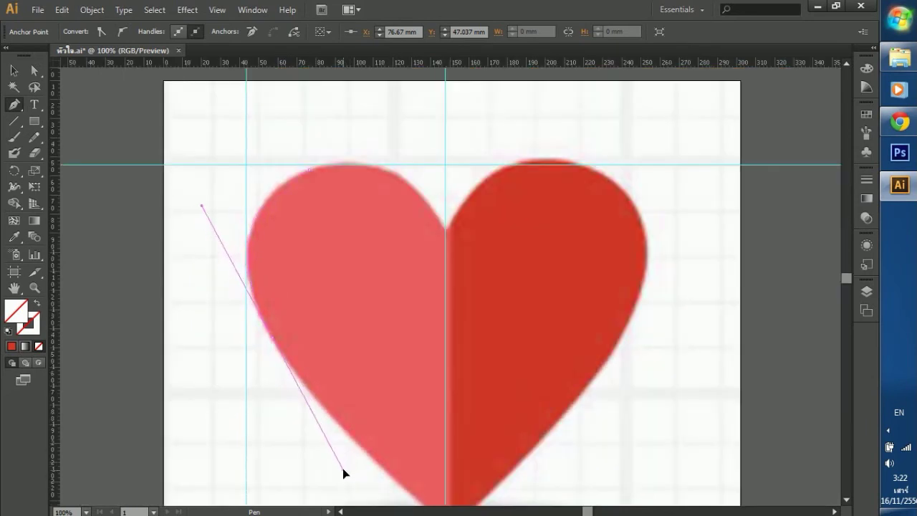
left_click(276, 345)
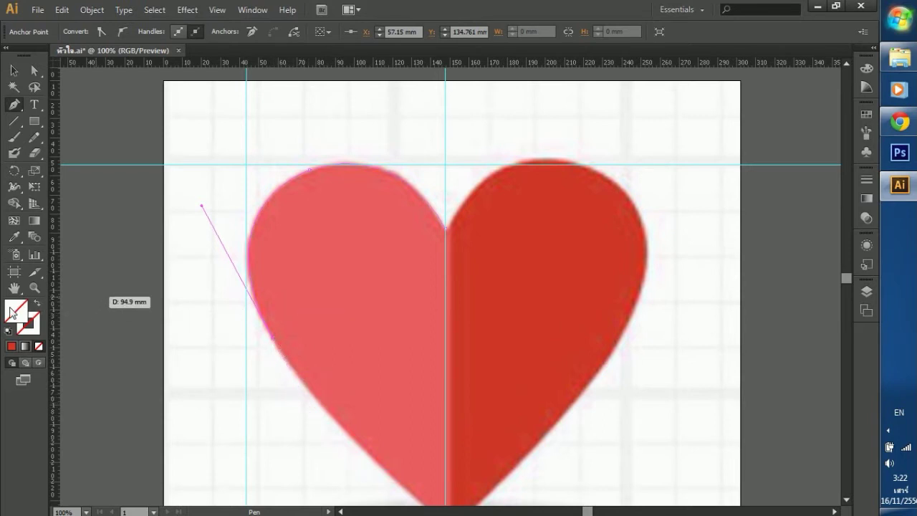
left_click(11, 347)
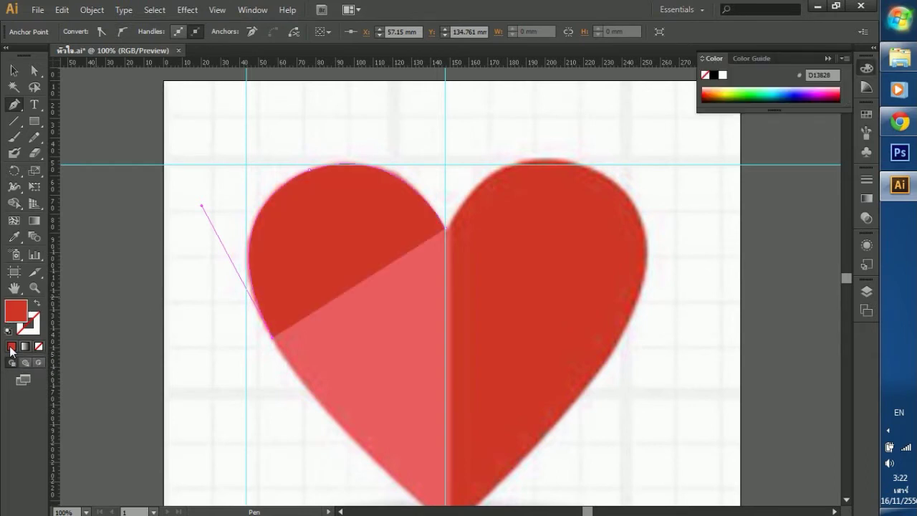
Remove the path's fill and add a curved anchor at the heart's bottom tip.
left_click(39, 347)
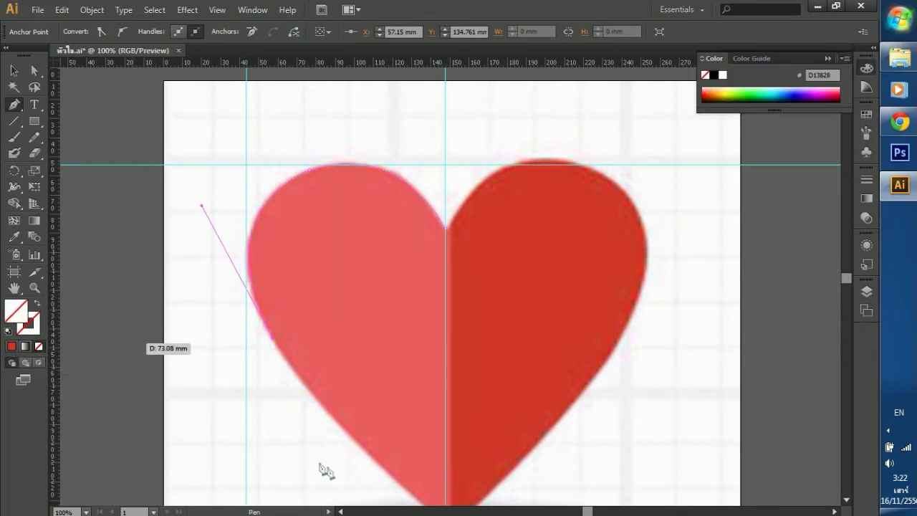
key("shift+c")
left_click(283, 448)
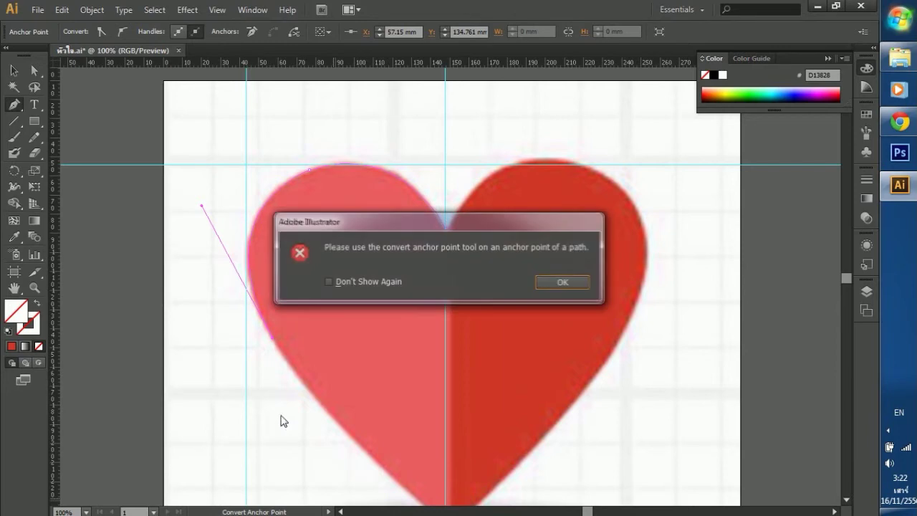
left_click(573, 285)
scroll(323, 358, "down", 3)
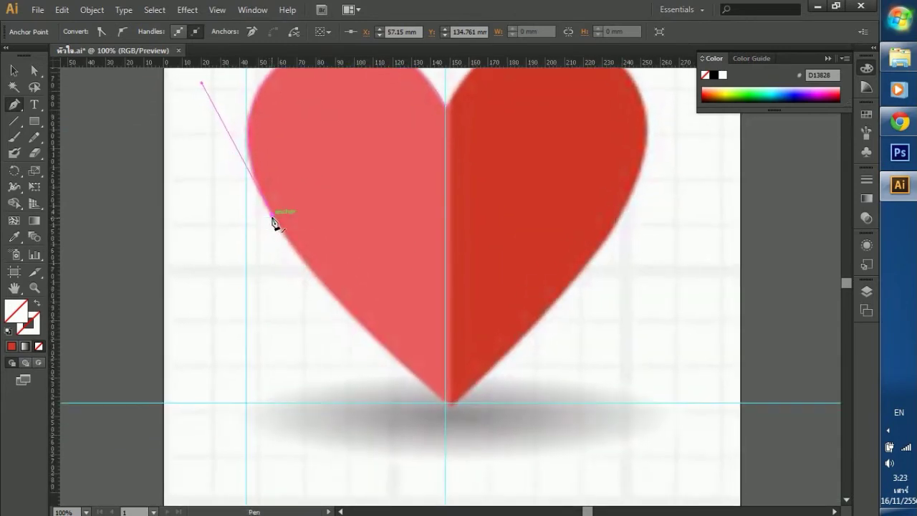
left_click_drag(445, 404, 551, 487)
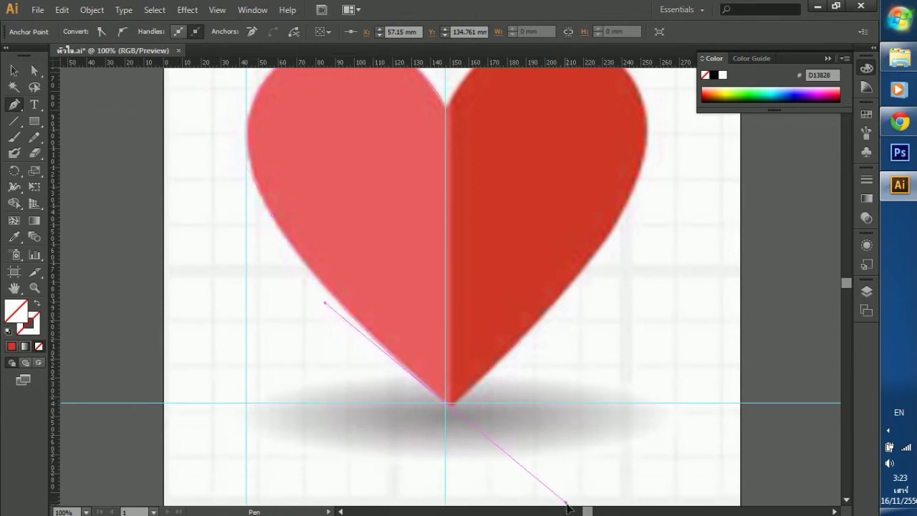
mouse_move(551, 487)
left_mouse_down()
mouse_move(620, 450)
mouse_move(612, 493)
left_mouse_up()
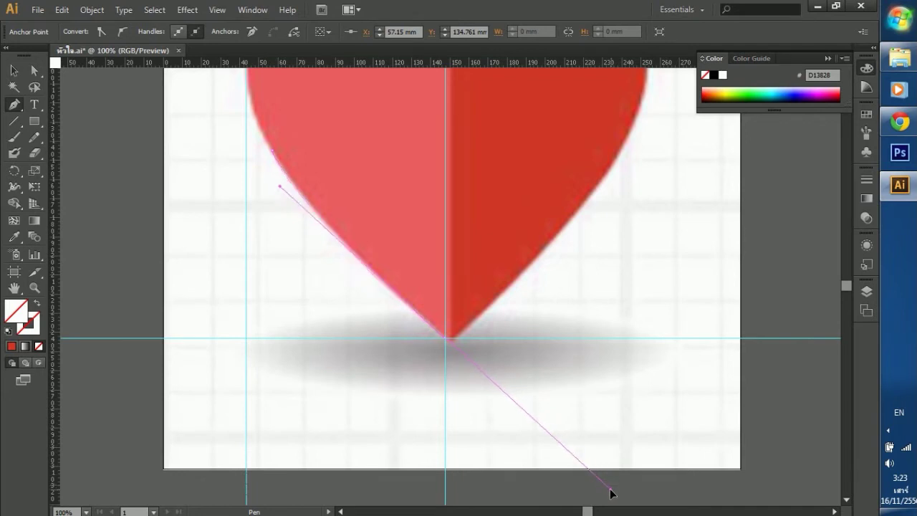
left_click_drag(611, 493, 611, 489)
left_click(447, 344)
Close the half-heart path at the top centre and reshape its left-side curve.
scroll(436, 260, "up", 4)
scroll(436, 261, "up", 1)
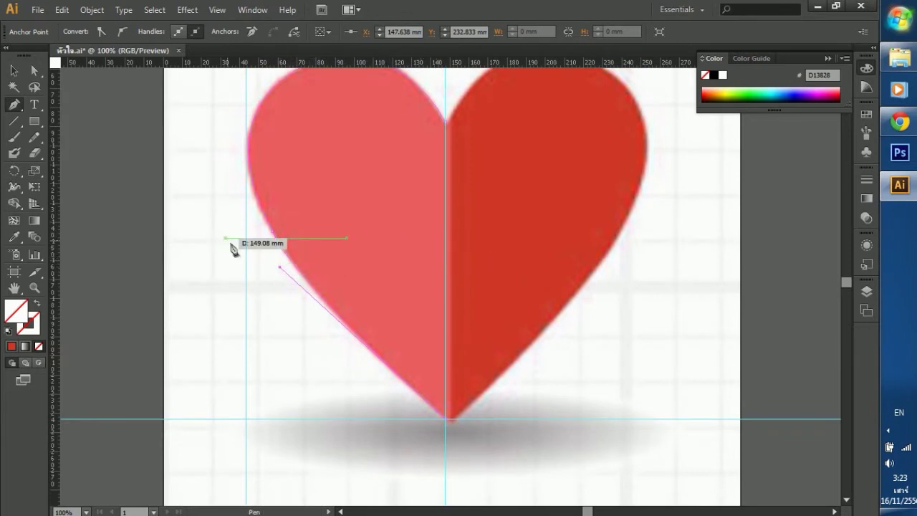
left_click(448, 123)
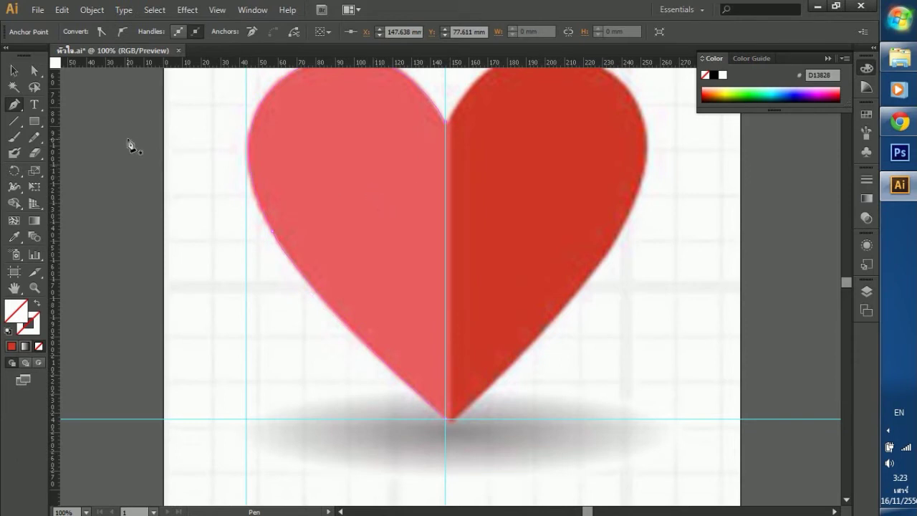
left_click(36, 70)
left_click(272, 230)
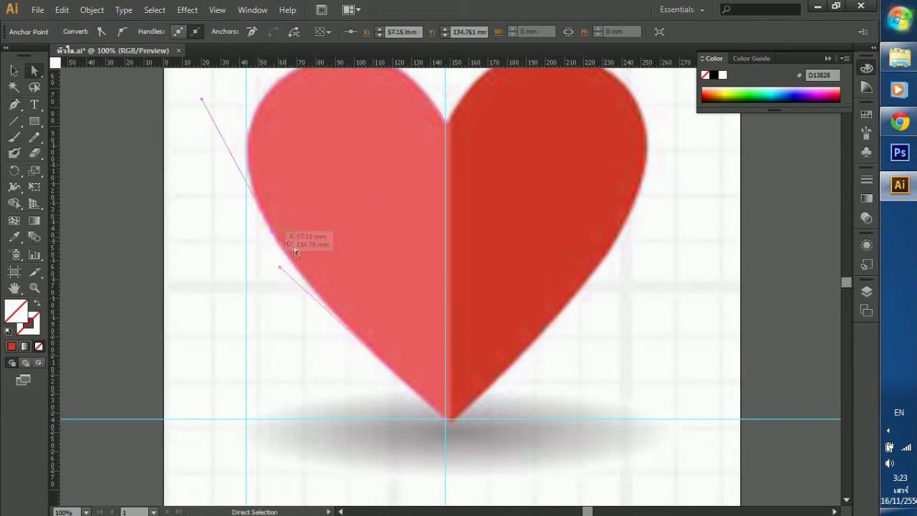
left_click_drag(279, 268, 319, 306)
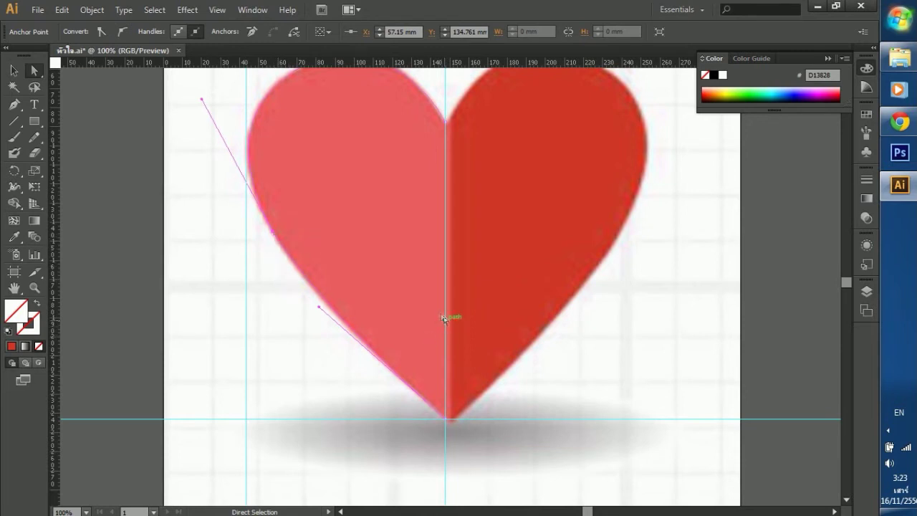
Sample the reference heart's pale red (EA5E60) into the traced half with the Eyedropper.
key("i")
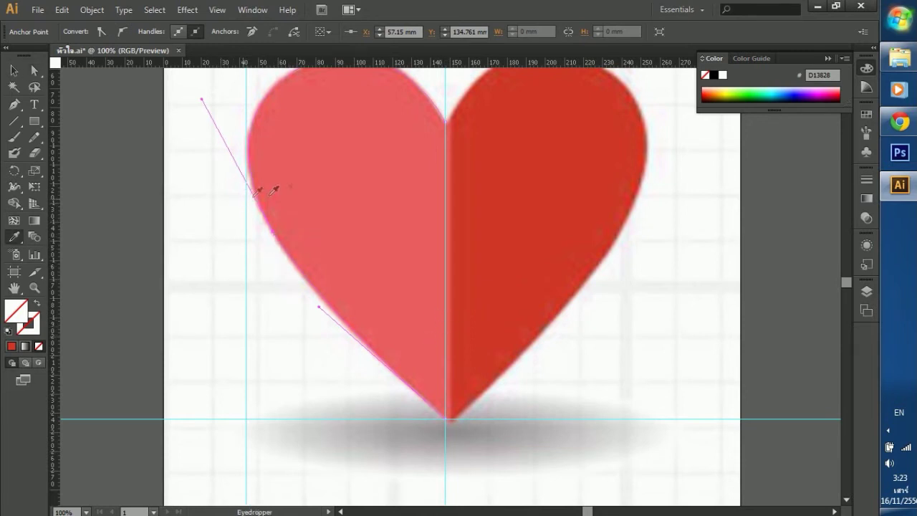
left_click(362, 164)
scroll(411, 179, "up", 2)
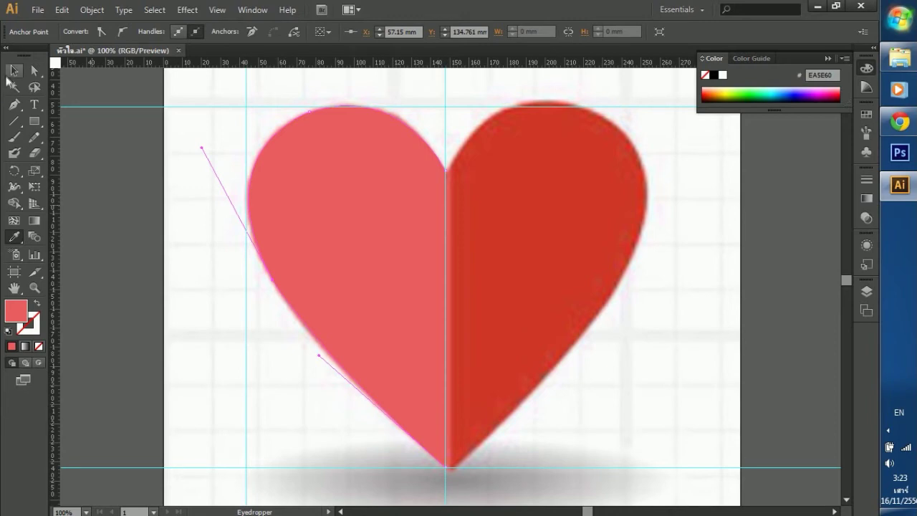
left_click(867, 291)
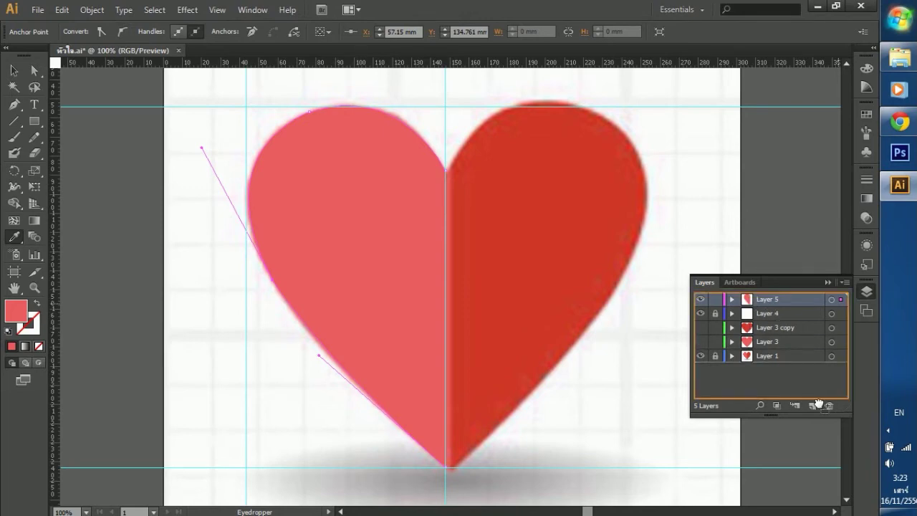
Duplicate Layer 5 as a hidden backup and keep Layer 5 active.
left_click_drag(750, 302, 812, 405)
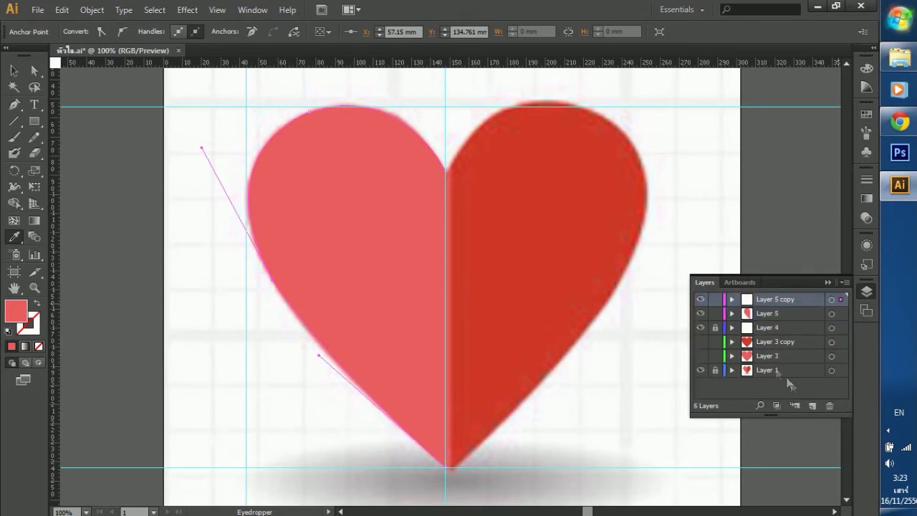
left_click(701, 301)
left_click(755, 316)
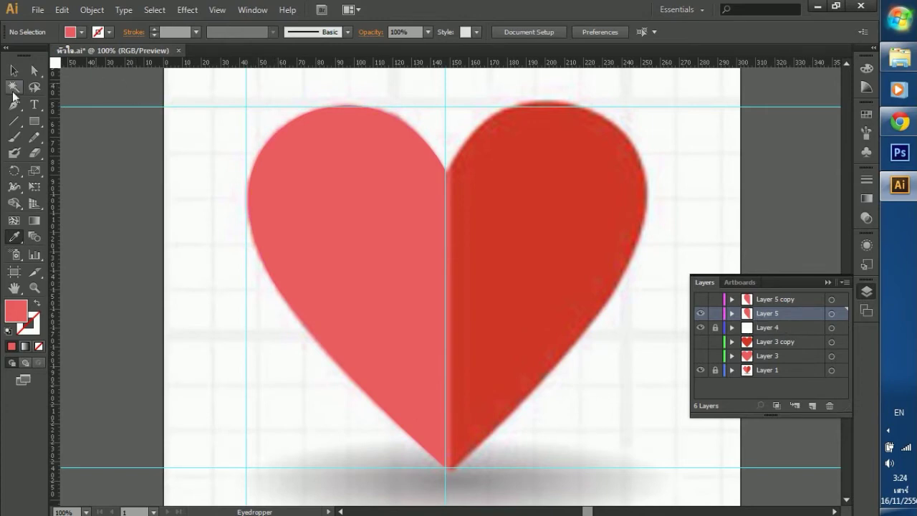
left_click(14, 71)
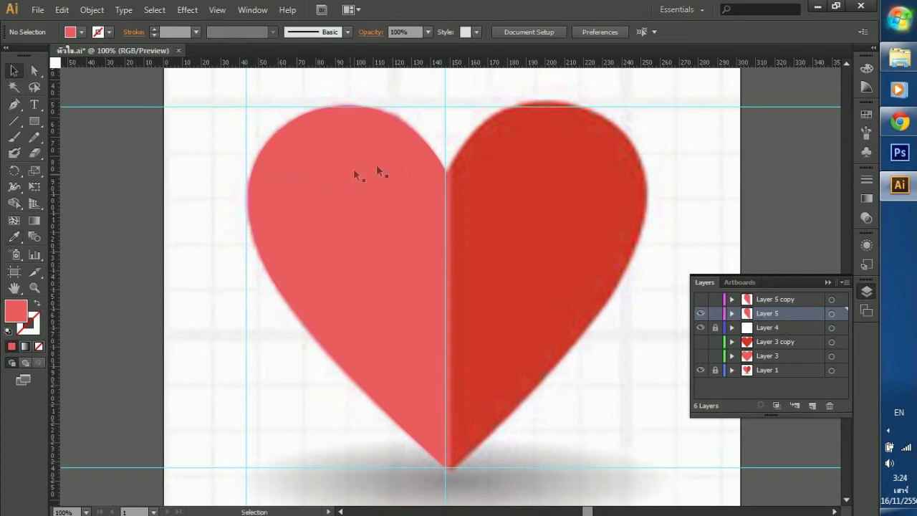
left_click(866, 291)
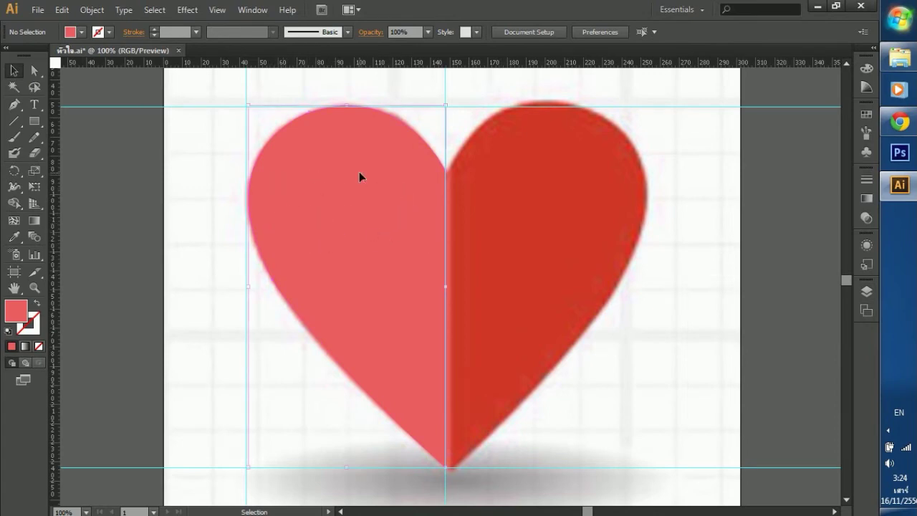
Reflect the left half across the vertical axis at 90° as a mirrored copy.
left_click(337, 161)
left_click(92, 10)
mouse_move(117, 25)
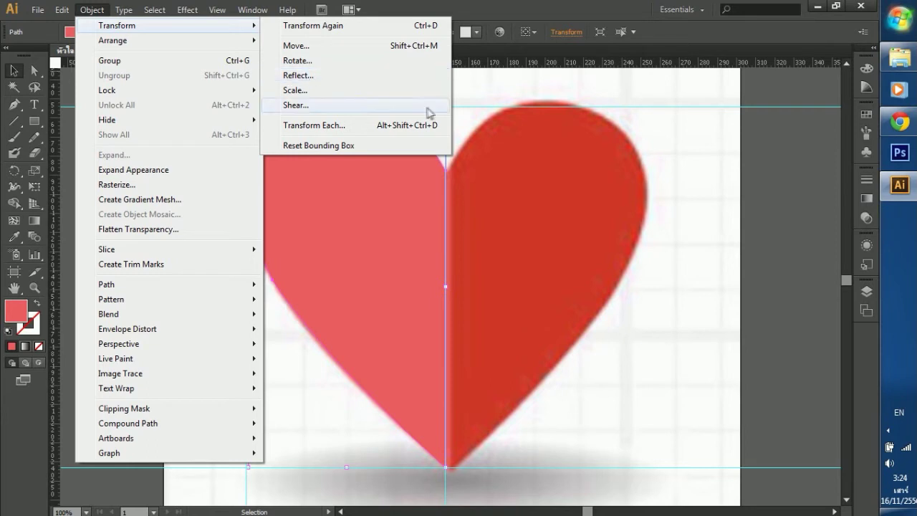
left_click(367, 76)
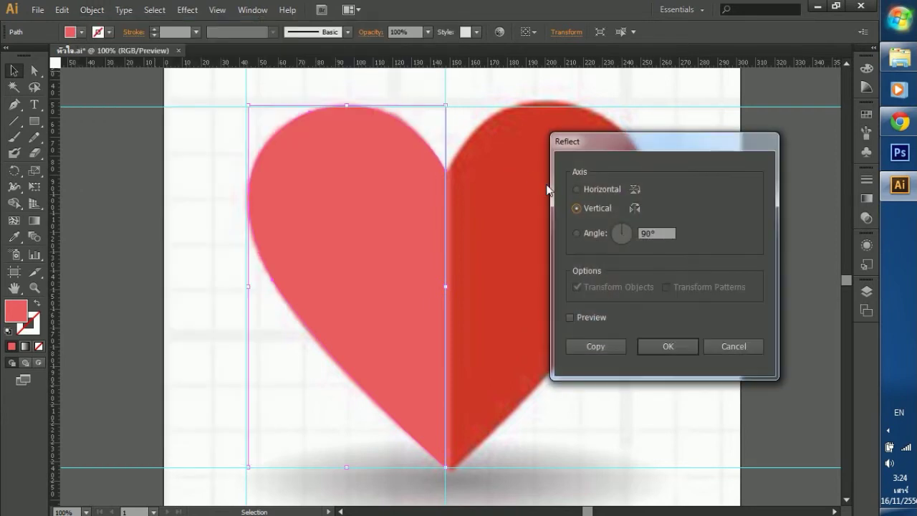
left_click_drag(620, 147, 510, 147)
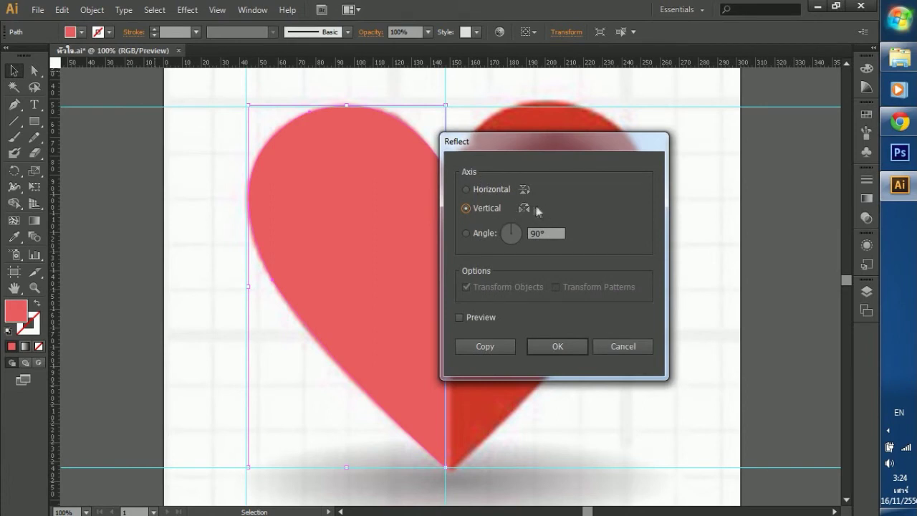
left_click(470, 191)
left_click_drag(565, 148, 731, 122)
left_click(625, 294)
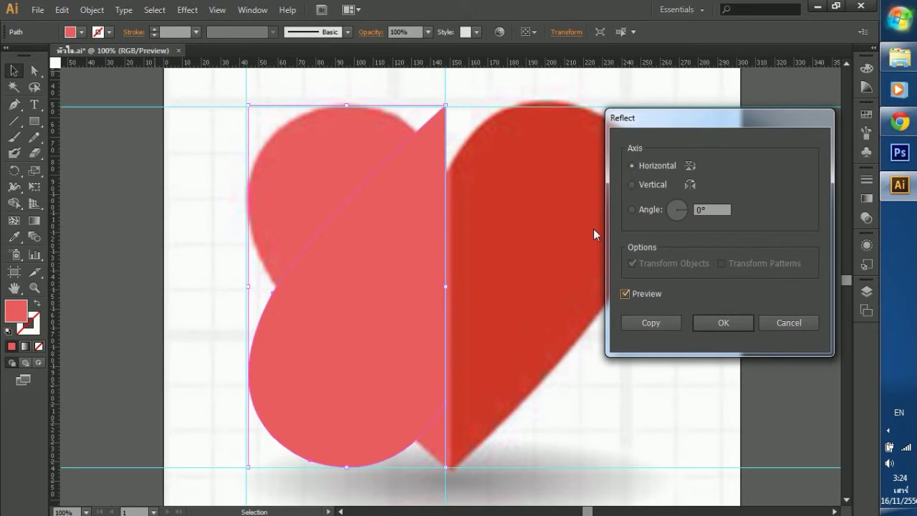
left_click(631, 184)
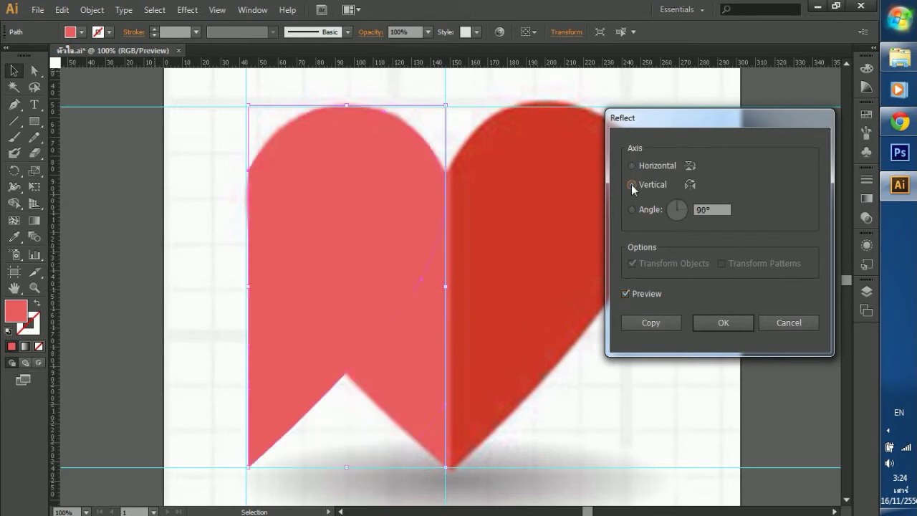
left_click_drag(671, 118, 619, 126)
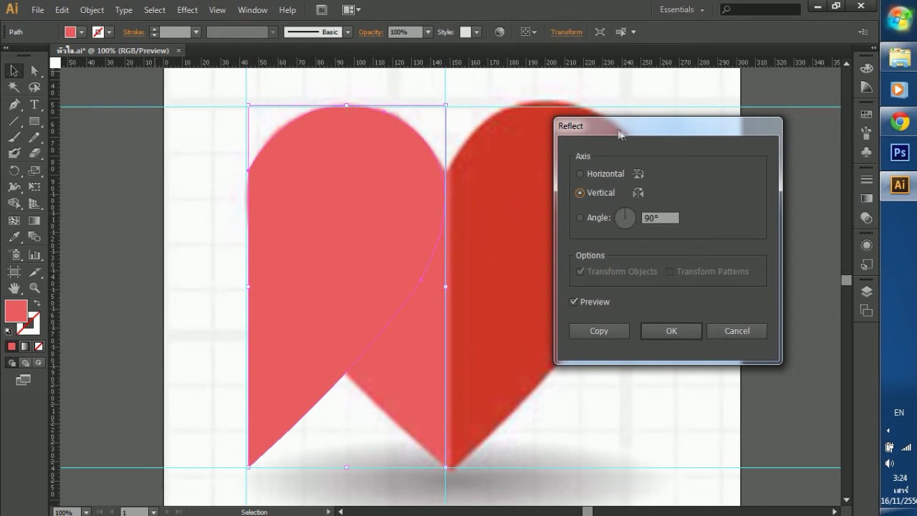
left_click_drag(622, 129, 597, 135)
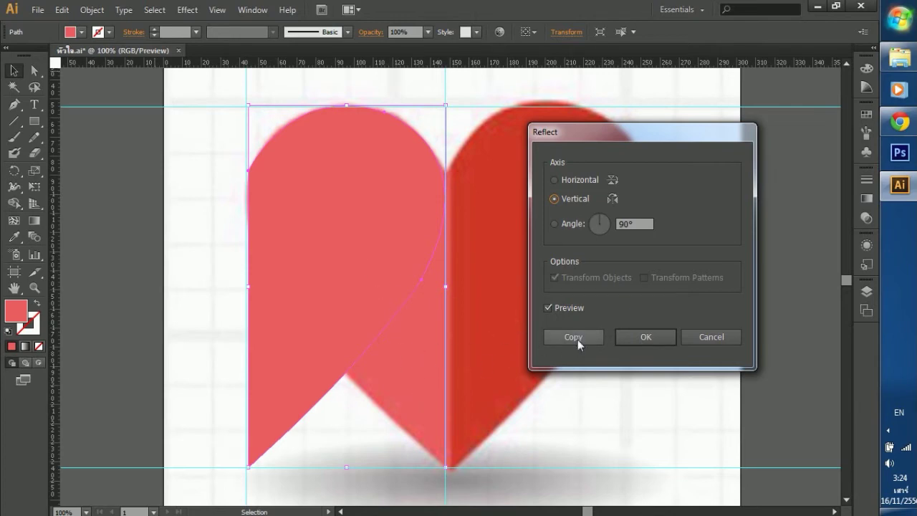
left_click(577, 340)
Drag the mirrored copy right until it snaps against the left half, forming the whole heart, then deselect.
mouse_move(315, 210)
left_mouse_down()
mouse_move(539, 215)
mouse_move(351, 228)
mouse_move(318, 213)
left_mouse_up()
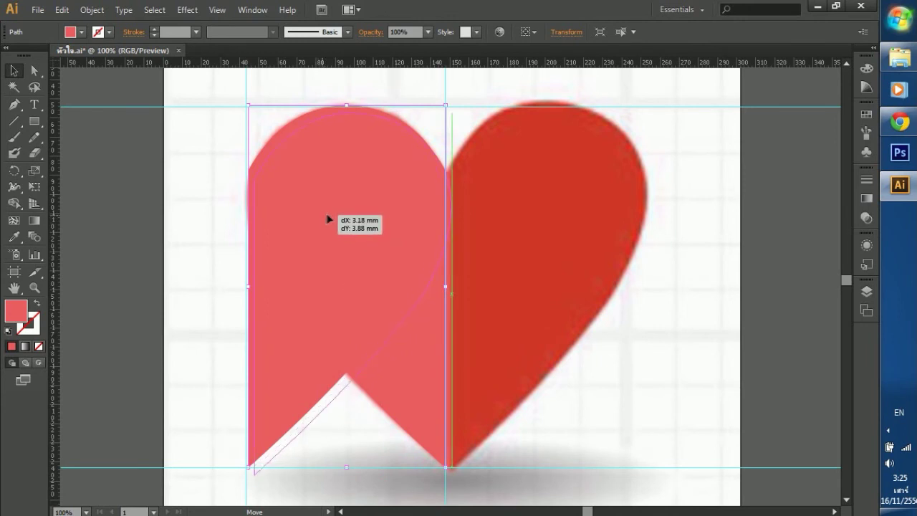
mouse_move(317, 212)
left_mouse_down()
mouse_move(424, 203)
mouse_move(452, 222)
left_mouse_up()
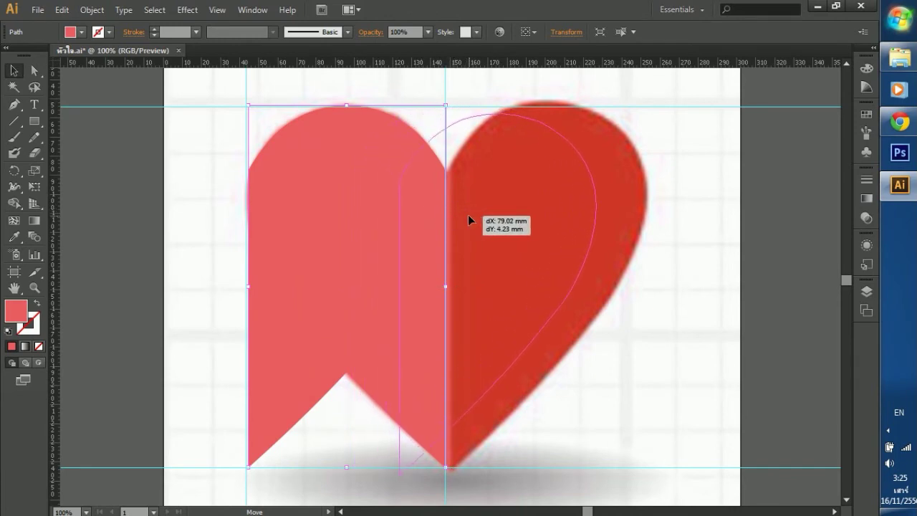
left_click_drag(452, 221, 514, 213)
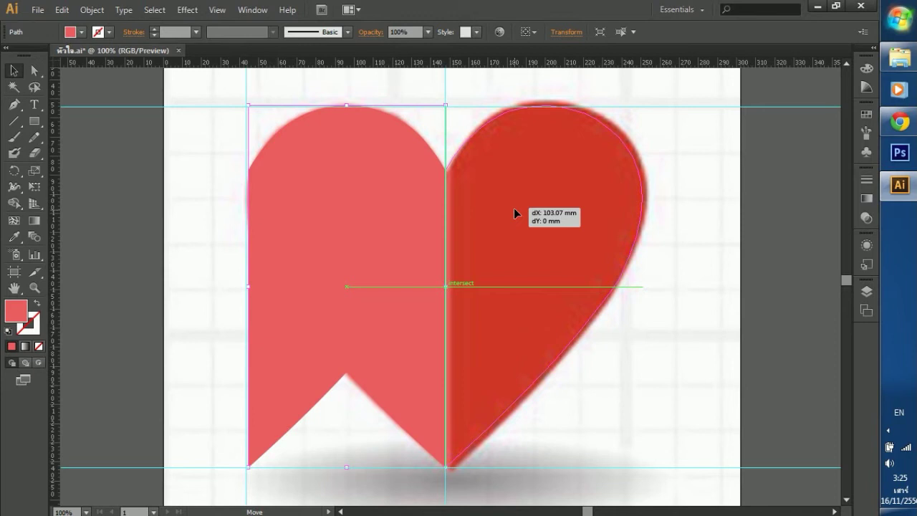
left_click_drag(514, 209, 513, 209)
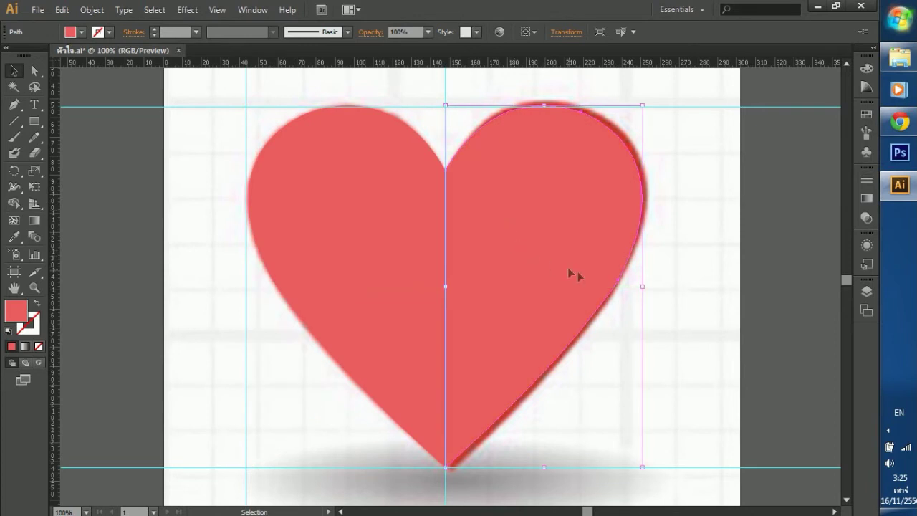
left_click(705, 232)
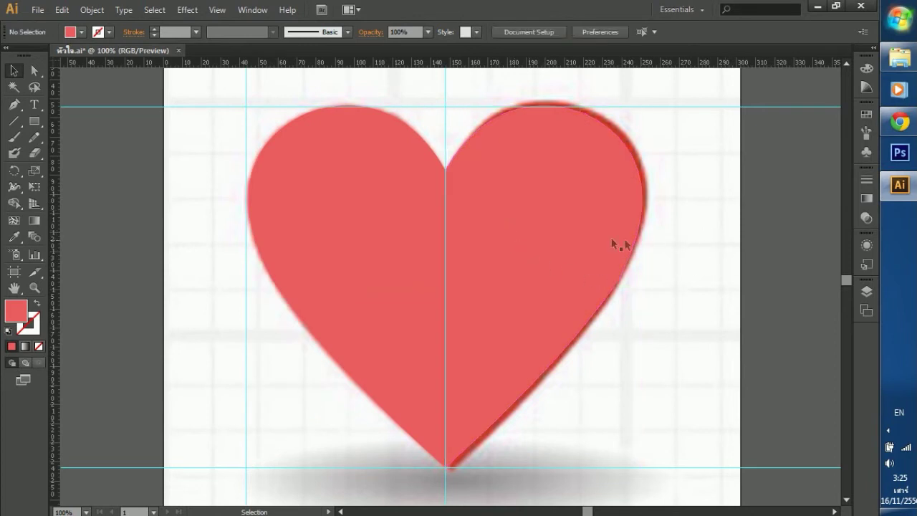
Hide Layer 1's blurry reference photo in the Layers panel.
left_click(866, 291)
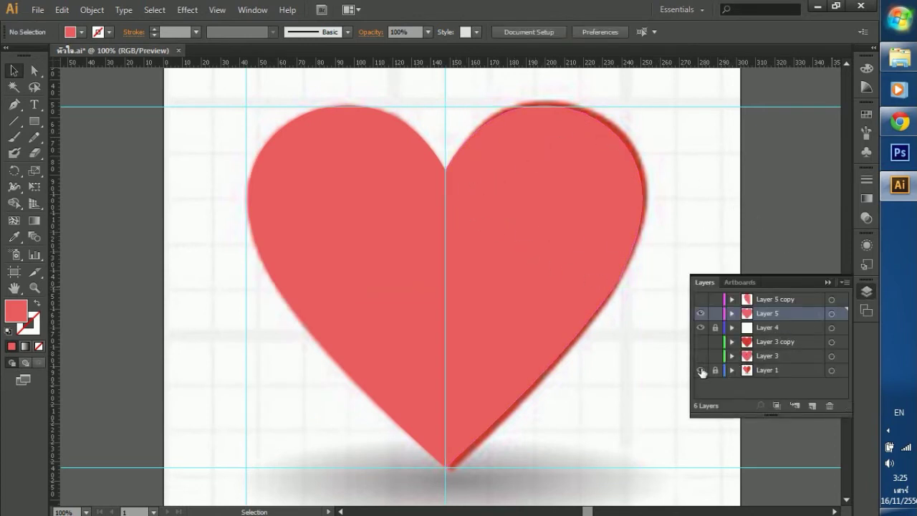
left_click(701, 370)
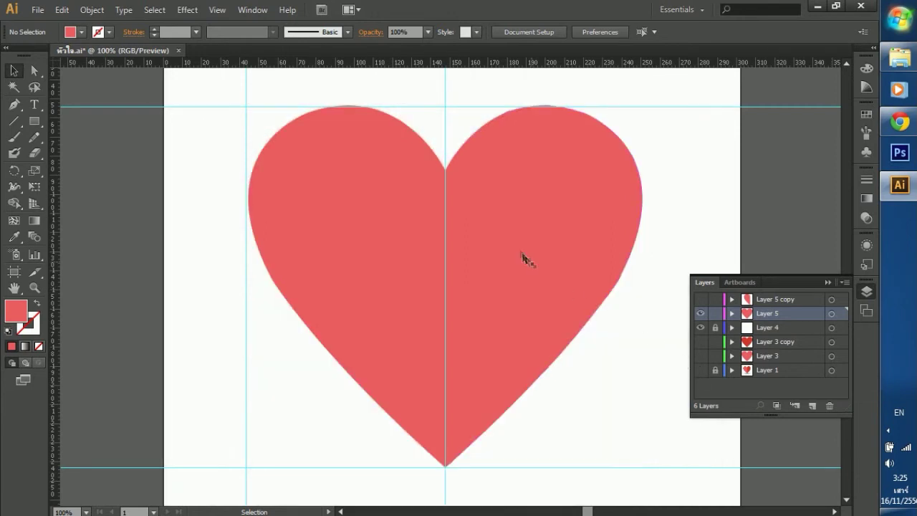
left_click(535, 174)
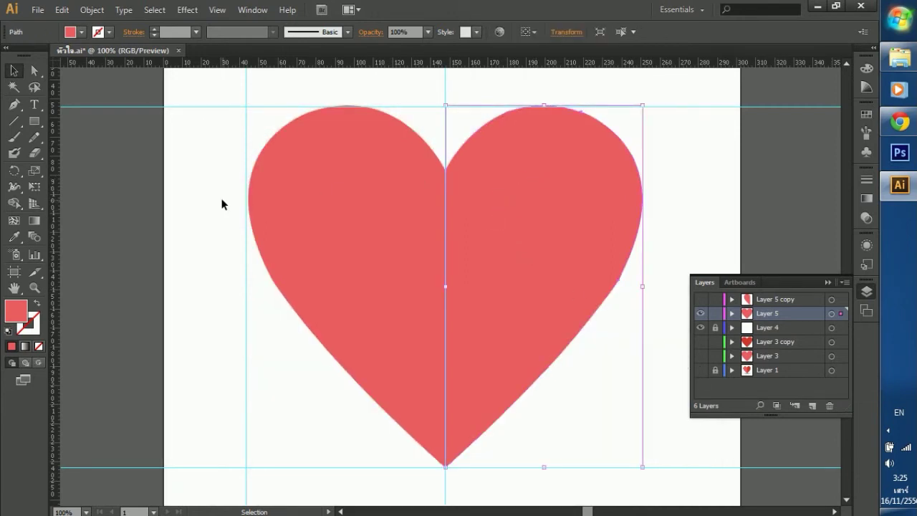
left_click(183, 194)
Lock and hide Layer 5 holding the finished heart, and show the backup half-heart layer.
scroll(635, 244, "down", 3)
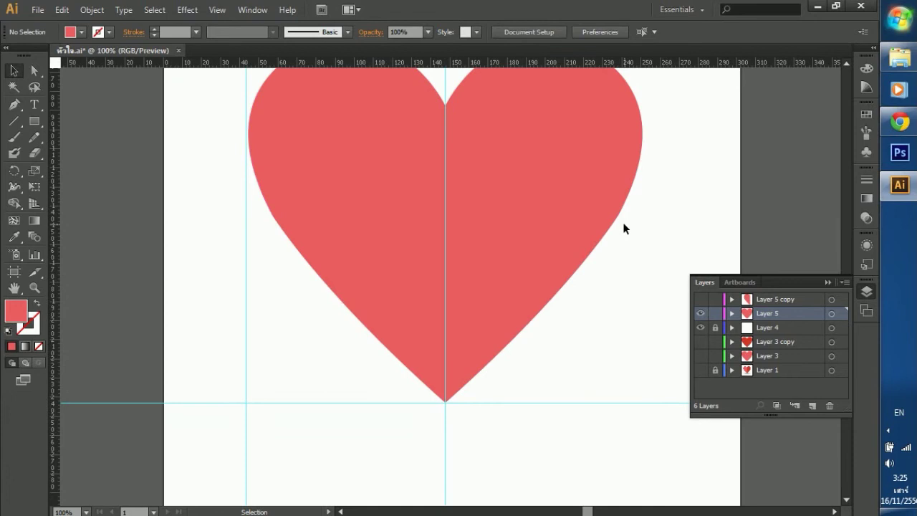
scroll(380, 252, "up", 3)
scroll(411, 234, "up", 2)
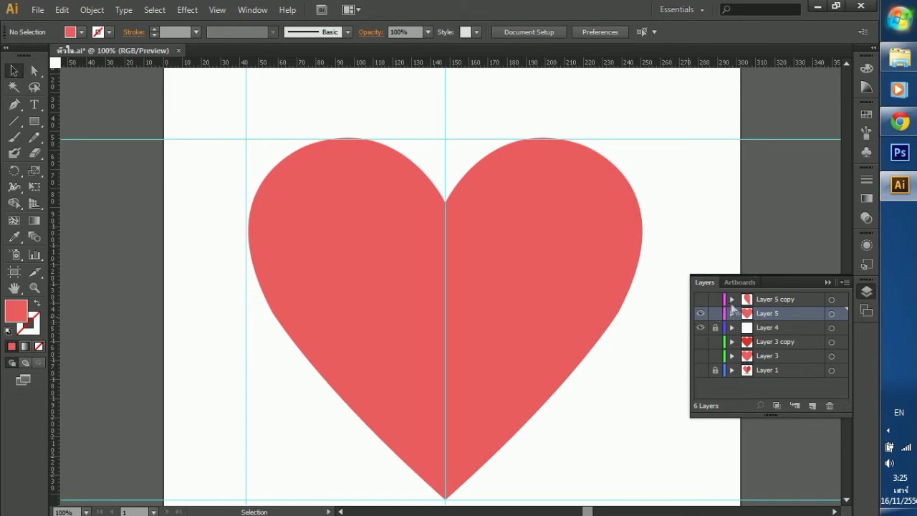
left_click(715, 314)
left_click(700, 315)
left_click(758, 299)
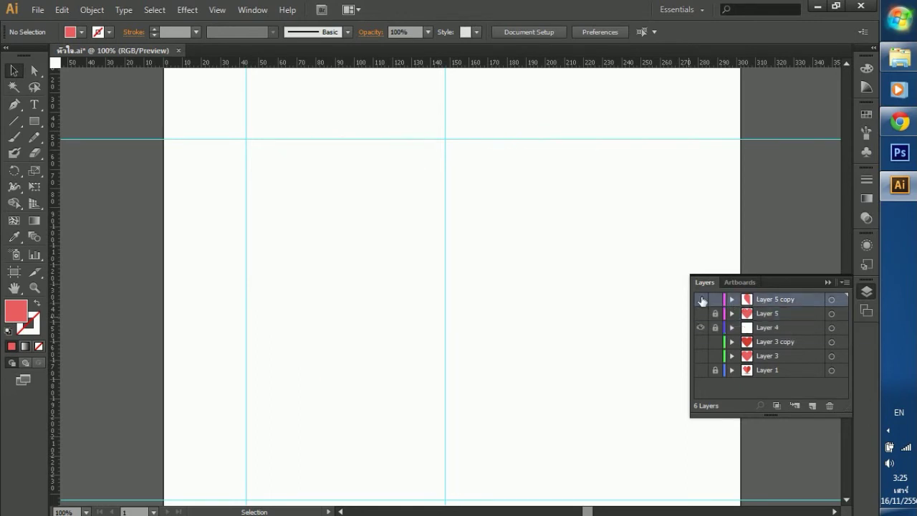
Make the backup half-heart layer visible and collapse the Layers panel.
left_click(700, 300)
scroll(493, 298, "down", 3)
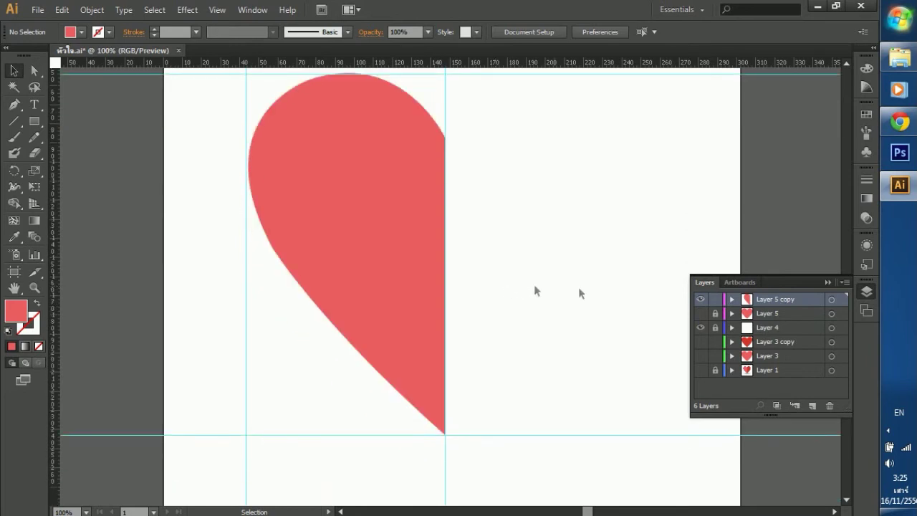
left_click(867, 291)
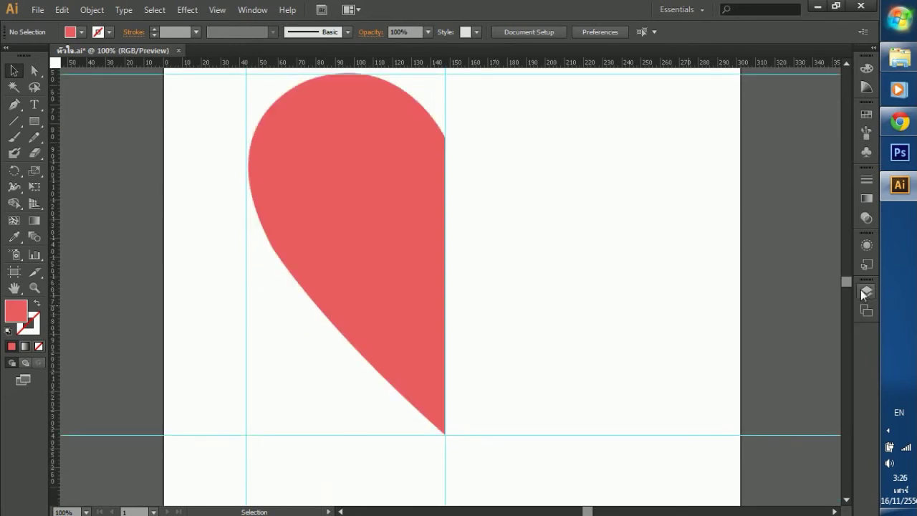
scroll(354, 227, "up", 2)
scroll(354, 228, "up", 1)
Select the half-heart shape and bring up the Object > Transform commands.
left_click(91, 9)
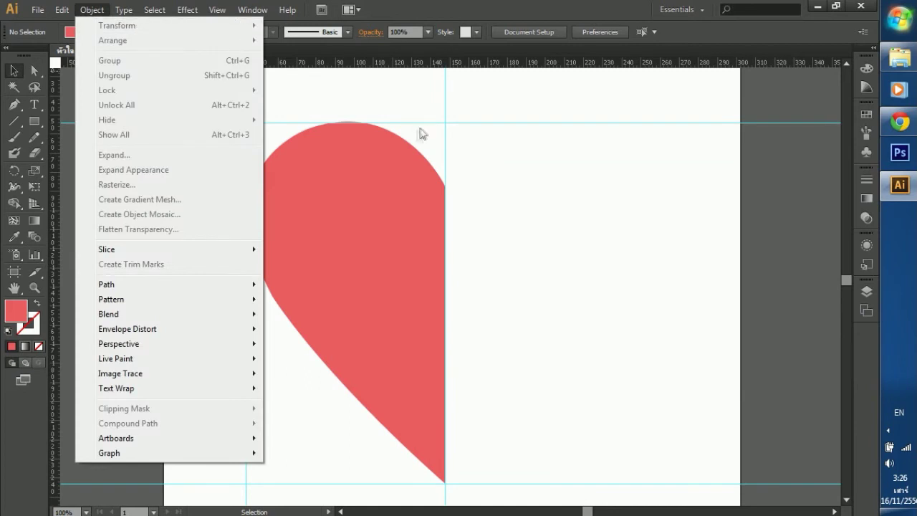
left_click(382, 162)
left_click(95, 12)
mouse_move(117, 25)
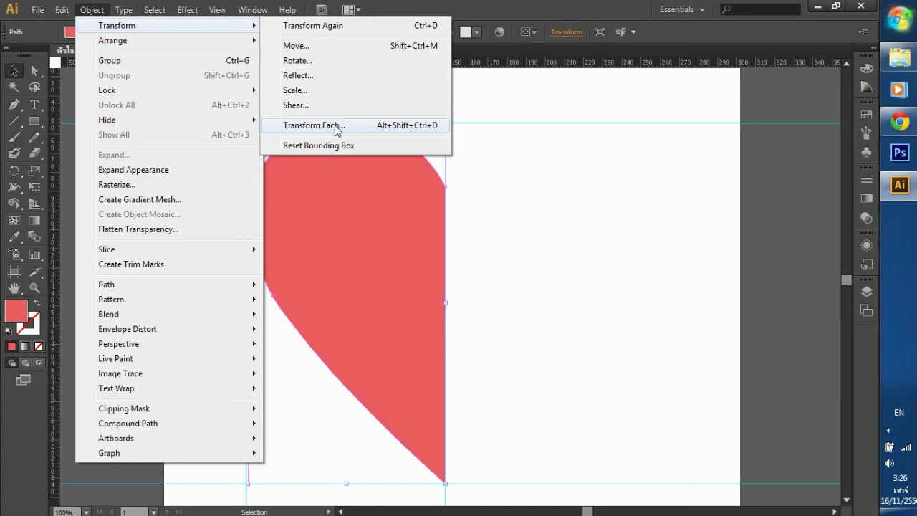
Open Transform Each, move its window off the heart, and enable Preview.
left_click(336, 127)
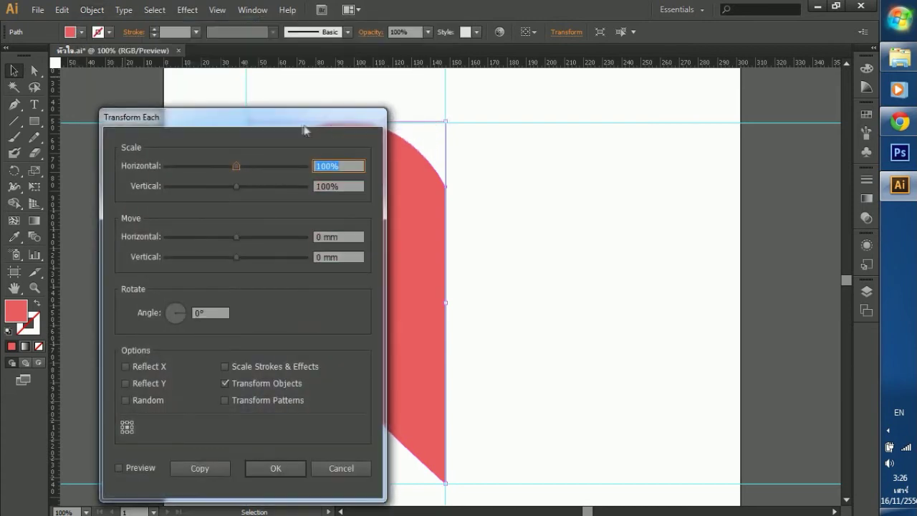
mouse_move(296, 119)
left_mouse_down()
mouse_move(635, 86)
mouse_move(761, 62)
left_mouse_up()
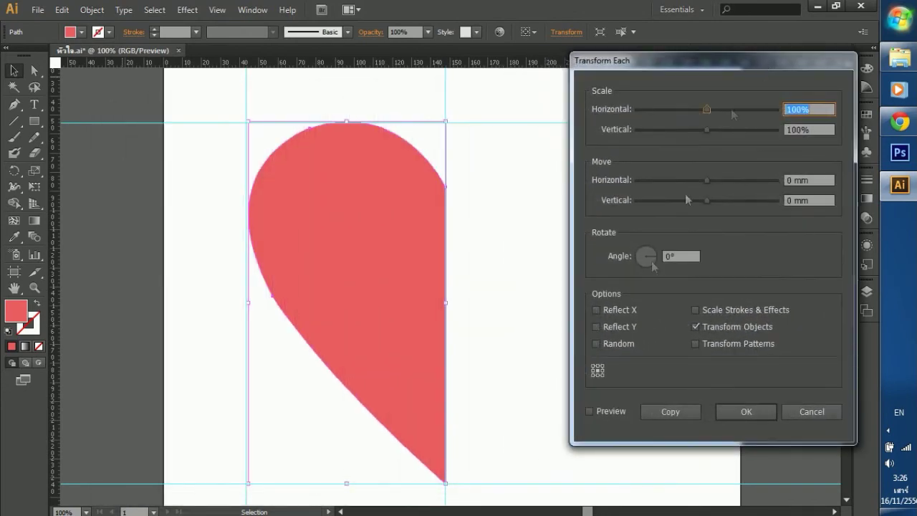
left_click(589, 411)
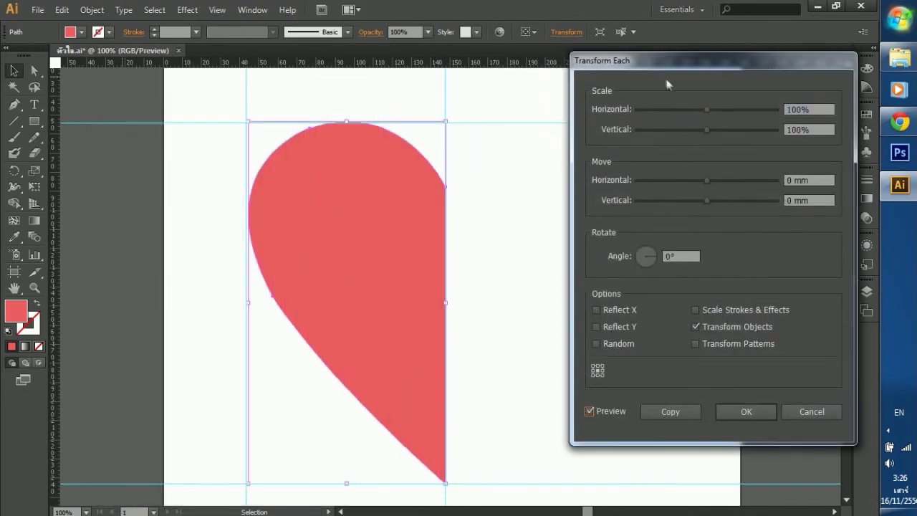
left_click_drag(668, 63, 590, 87)
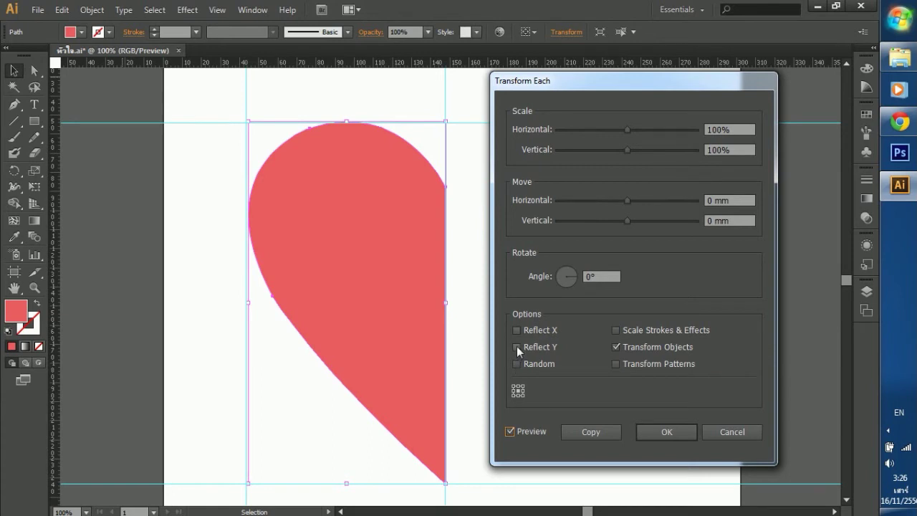
Make a Reflect X mirrored copy of the half-heart, then undo it with Ctrl+Z.
left_click(517, 347)
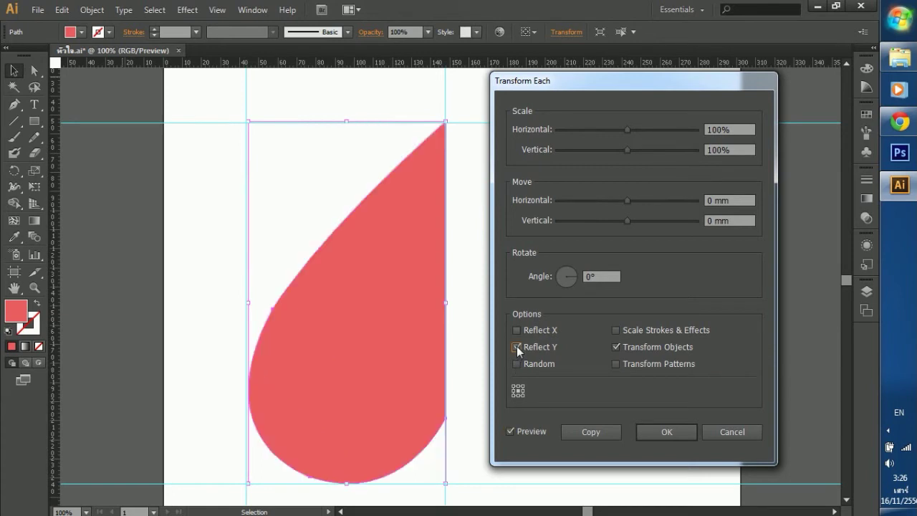
left_click(515, 330)
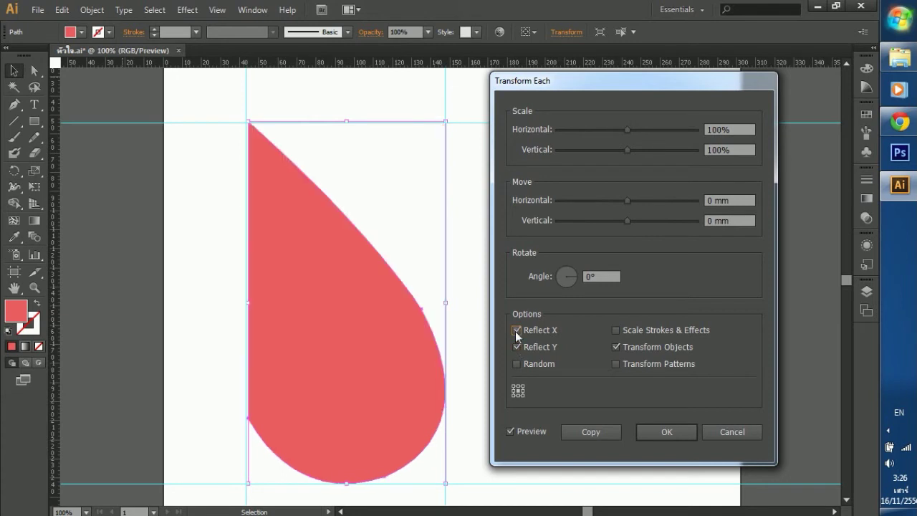
left_click(515, 330)
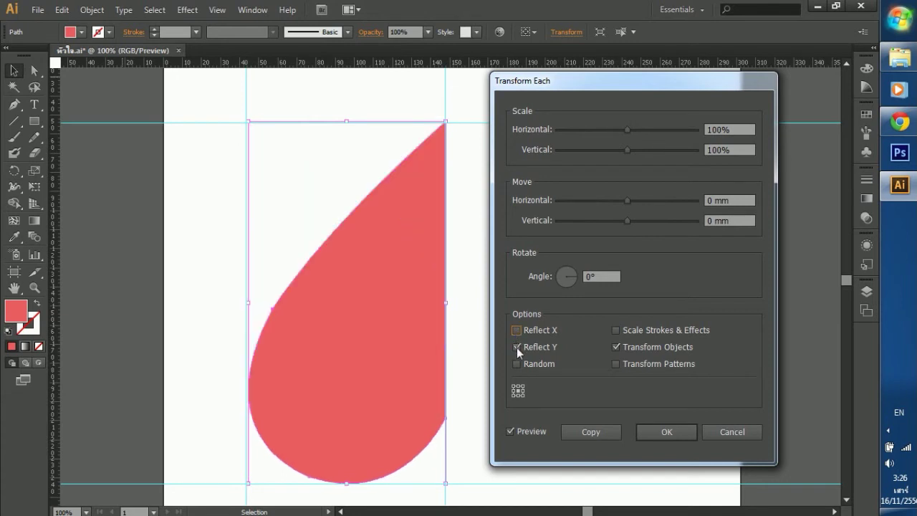
left_click(517, 347)
left_click(515, 329)
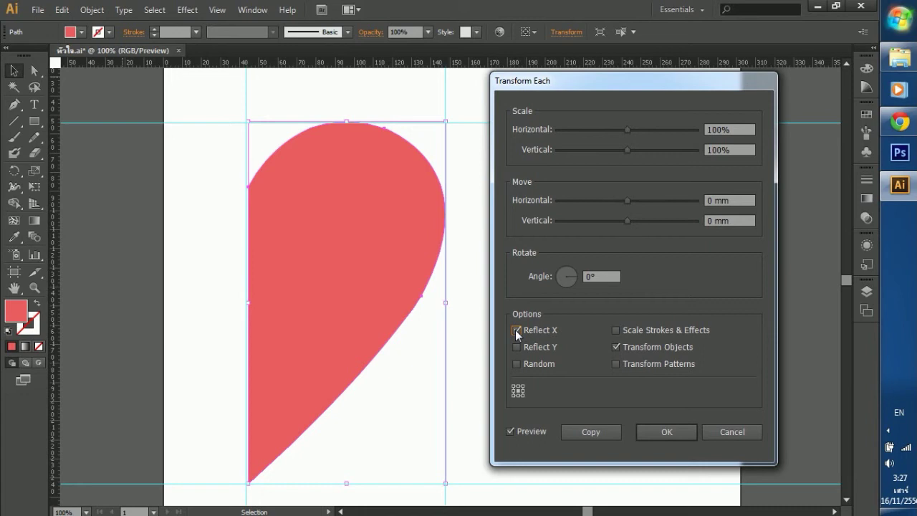
left_click(590, 432)
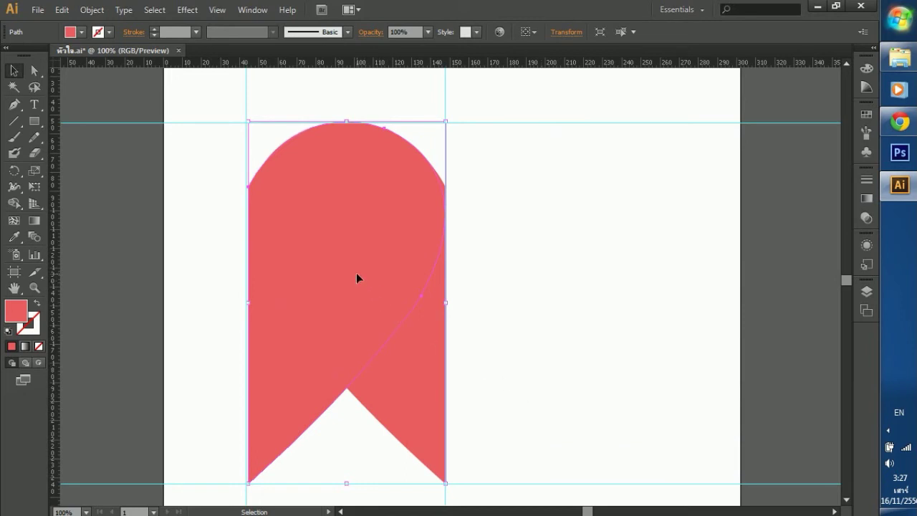
key("ctrl+z")
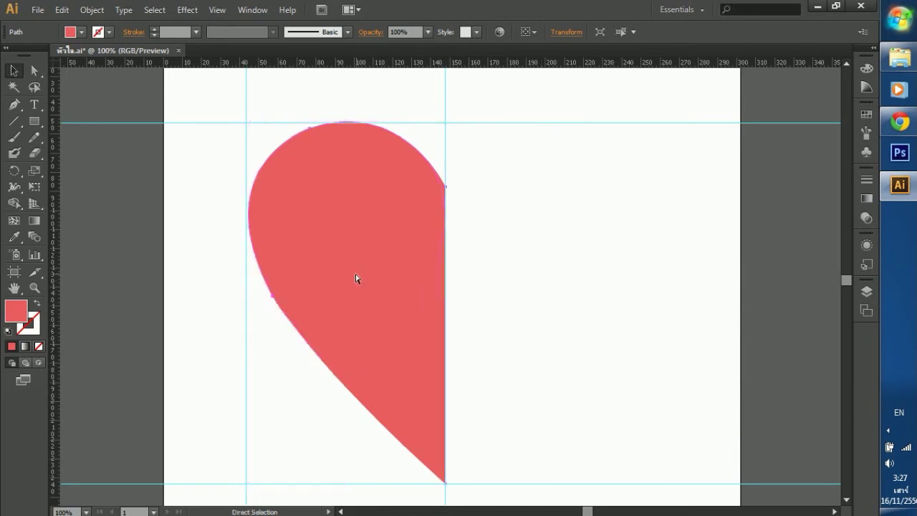
Try Transform Each with Reflect X and a horizontal move of 60, then cancel it.
left_click(92, 9)
mouse_move(117, 25)
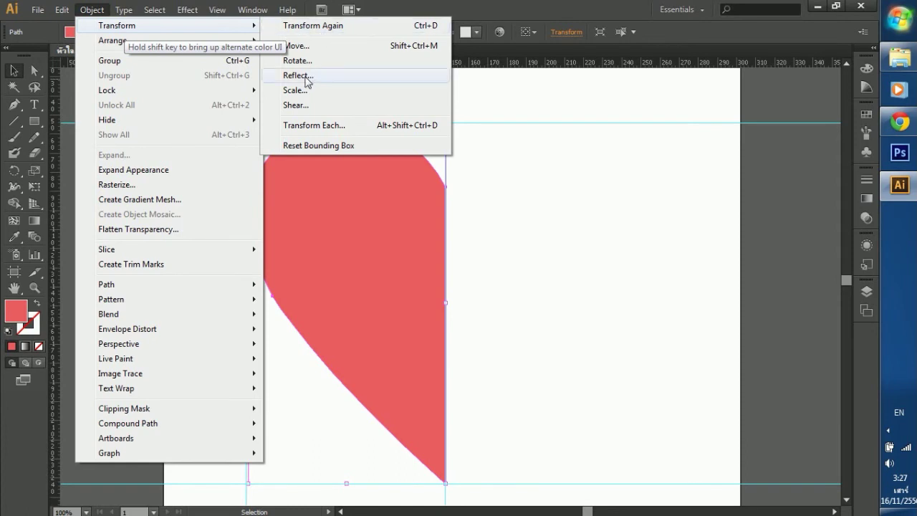
left_click(308, 125)
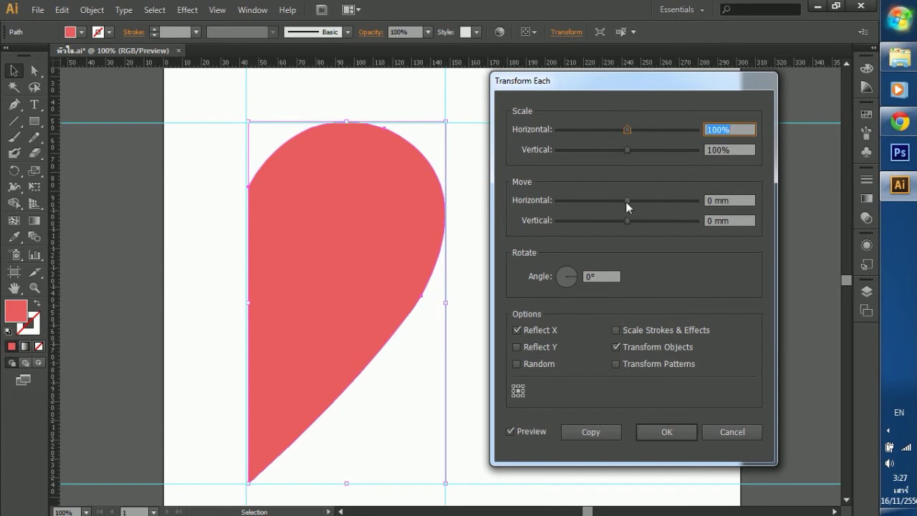
left_click_drag(627, 200, 692, 202)
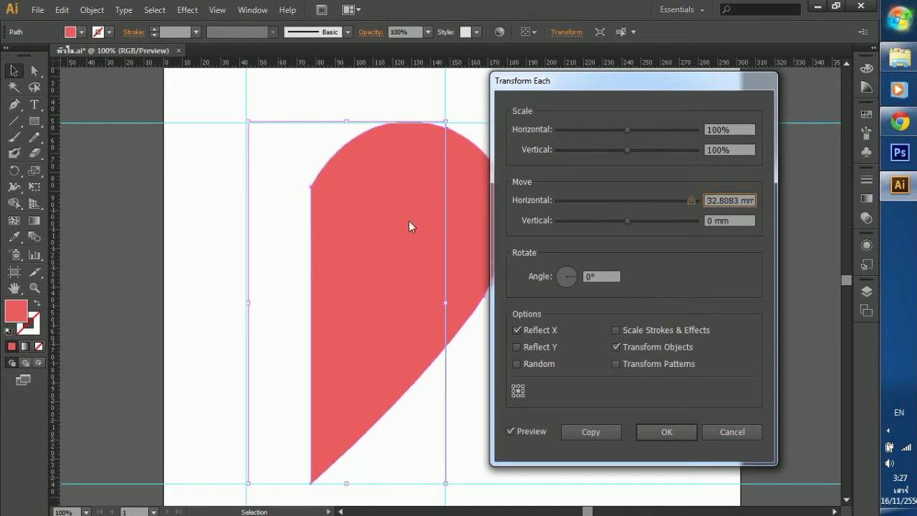
left_click_drag(658, 88, 745, 97)
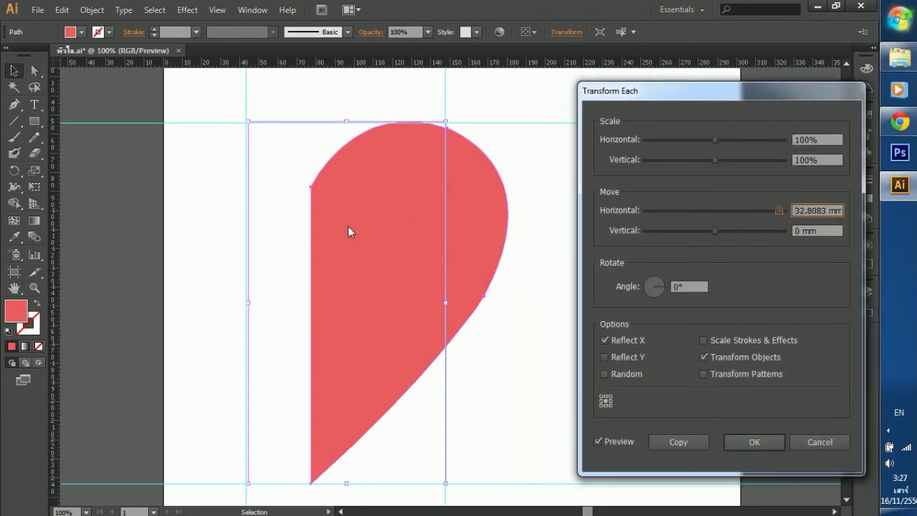
left_click_drag(682, 98, 128, 98)
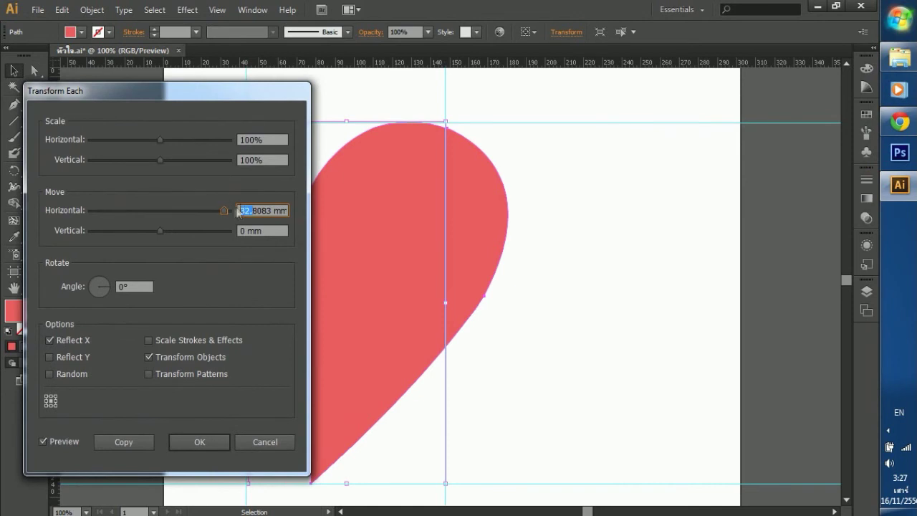
double_click(242, 210)
type("60")
left_click(276, 437)
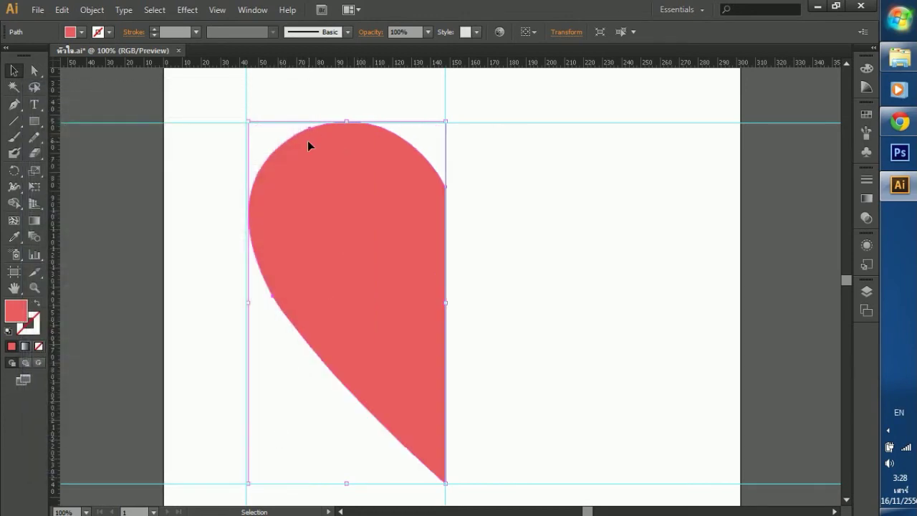
Apply Transform Each with Reflect X to make the second half and slide it right.
left_click(92, 9)
mouse_move(117, 25)
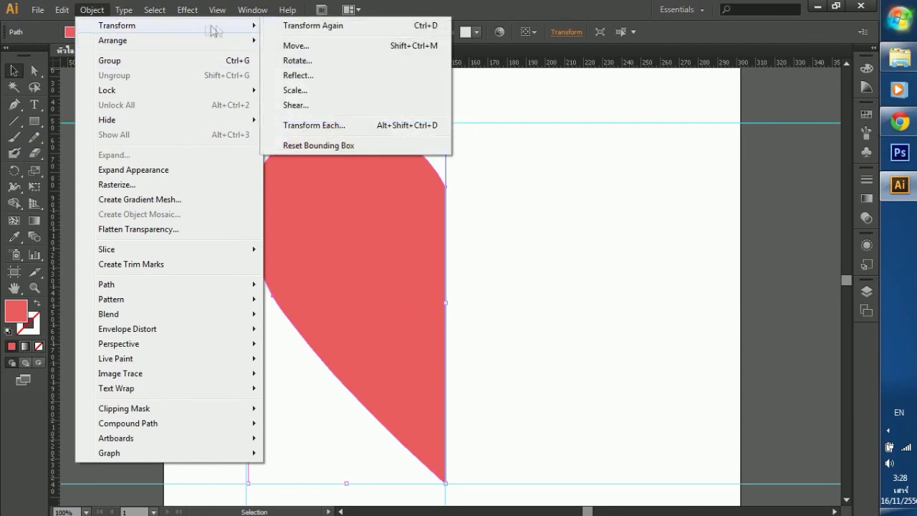
left_click(334, 126)
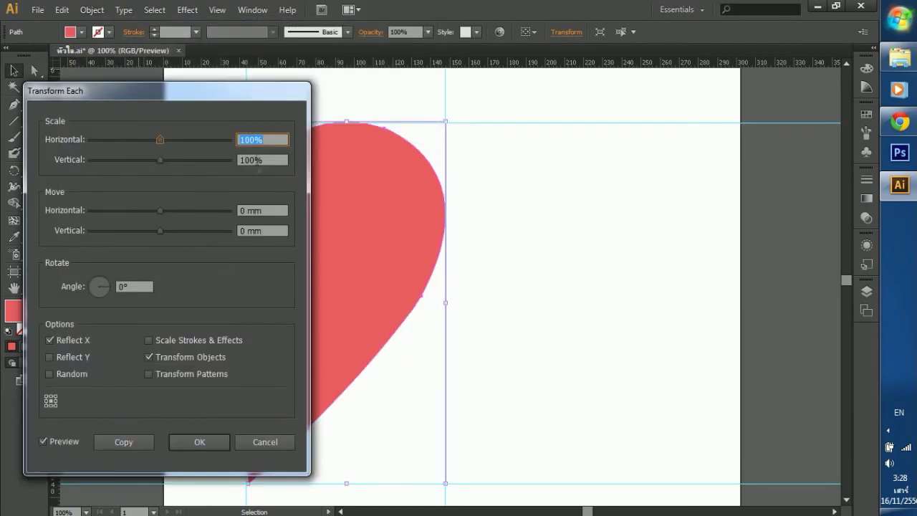
left_click_drag(205, 94, 638, 90)
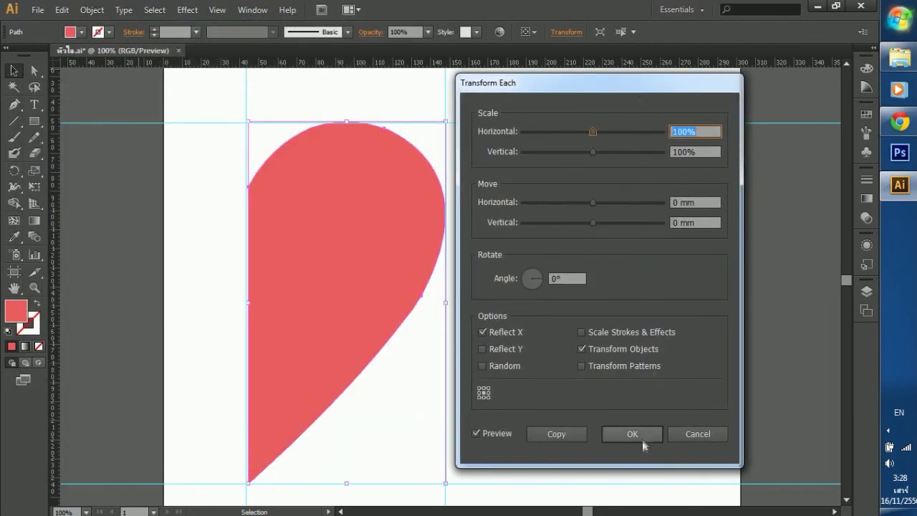
left_click(557, 434)
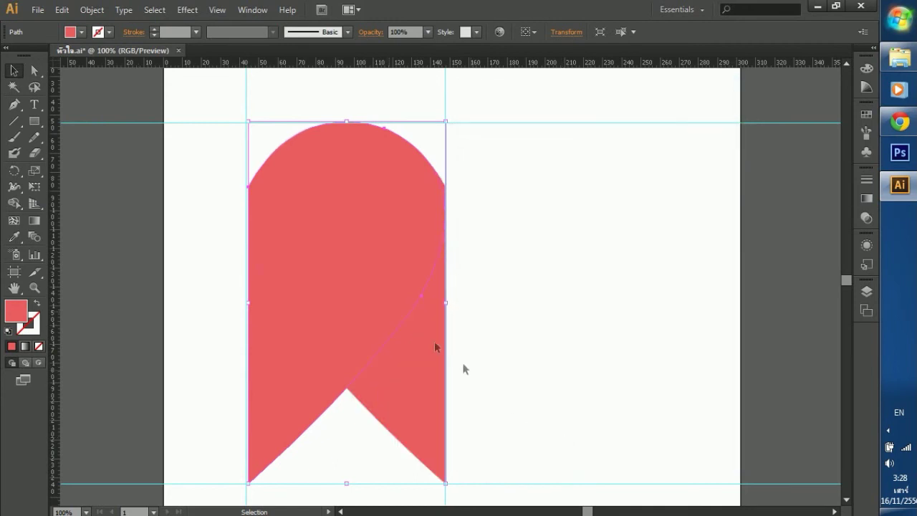
left_click_drag(322, 229, 521, 233)
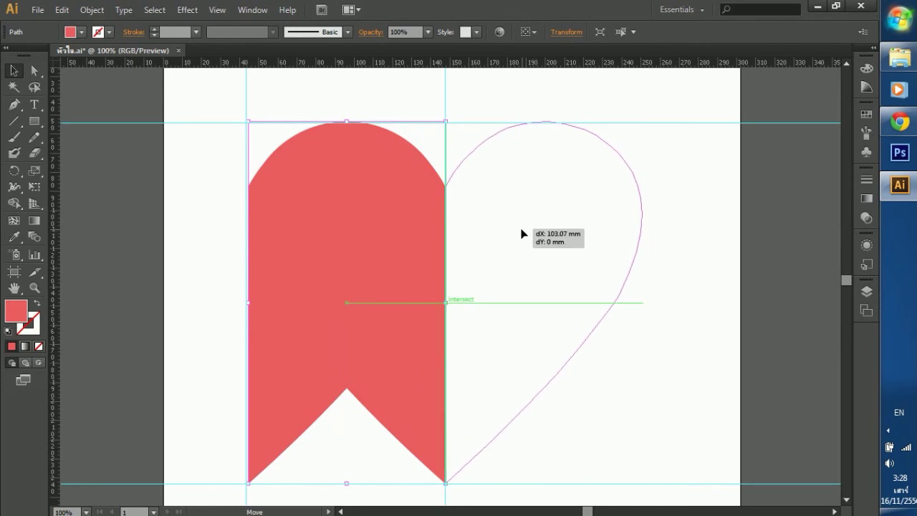
Snap the mirrored half beside the original to complete the heart, then deselect.
left_click_drag(521, 233, 522, 232)
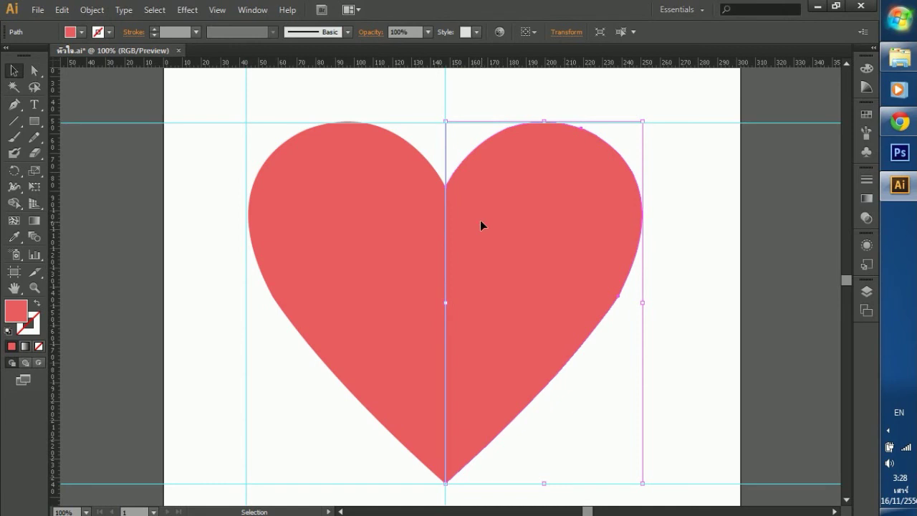
left_click(116, 204)
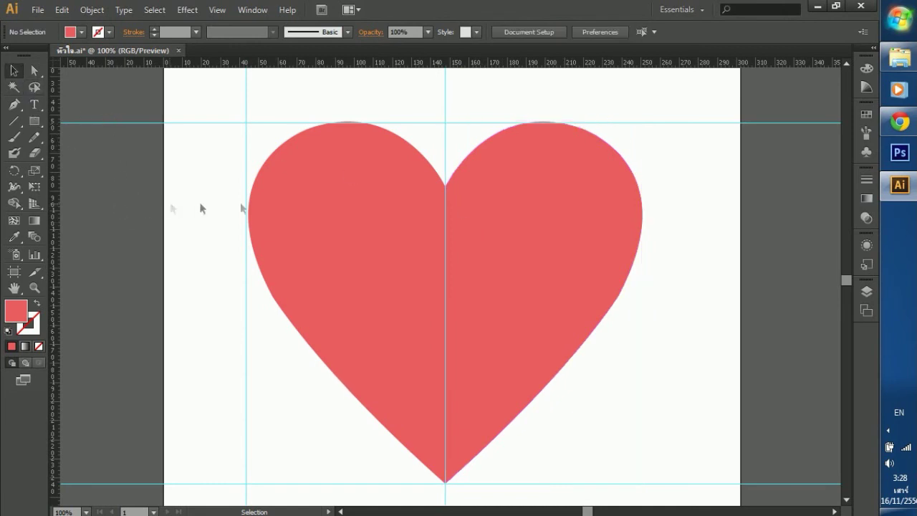
left_click(867, 287)
Toggle visibility of Layer 5 and Layer 5 copy in the Layers panel.
left_click(701, 314)
left_click(702, 304)
left_click(702, 314)
left_click(701, 314)
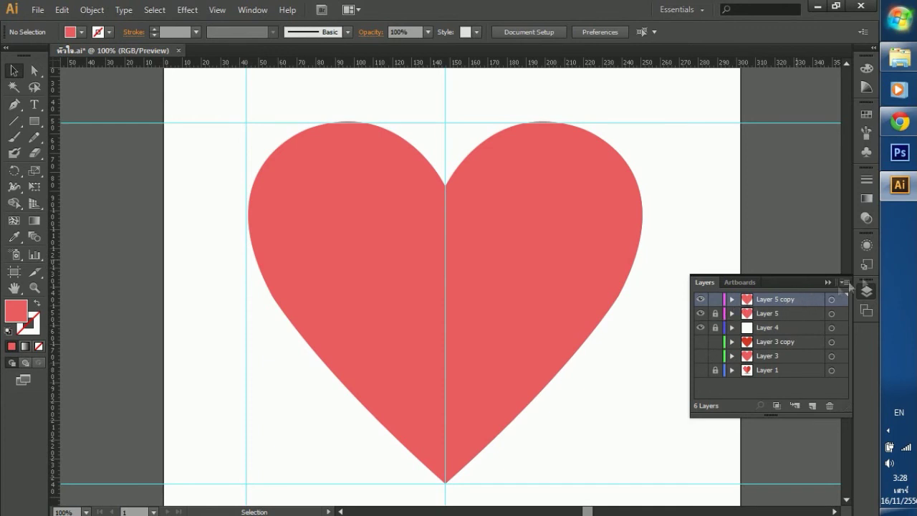
Show the reference image layers, then hide Layer 3 copy and Layer 3.
left_click(869, 291)
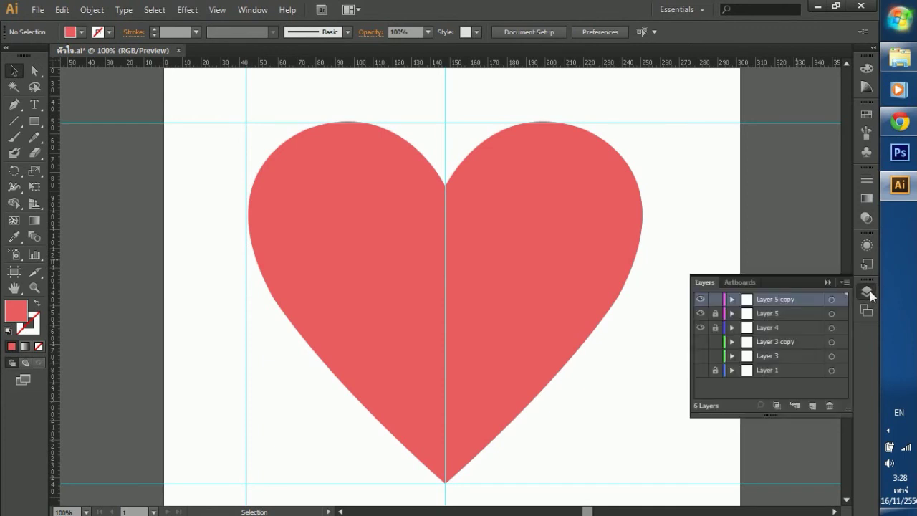
left_click(700, 369)
left_click(700, 355)
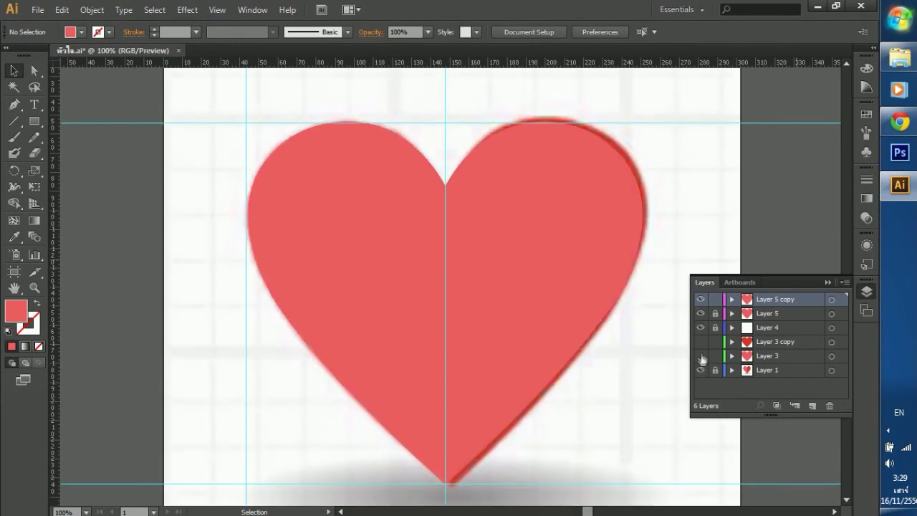
left_click(700, 342)
left_click(700, 342)
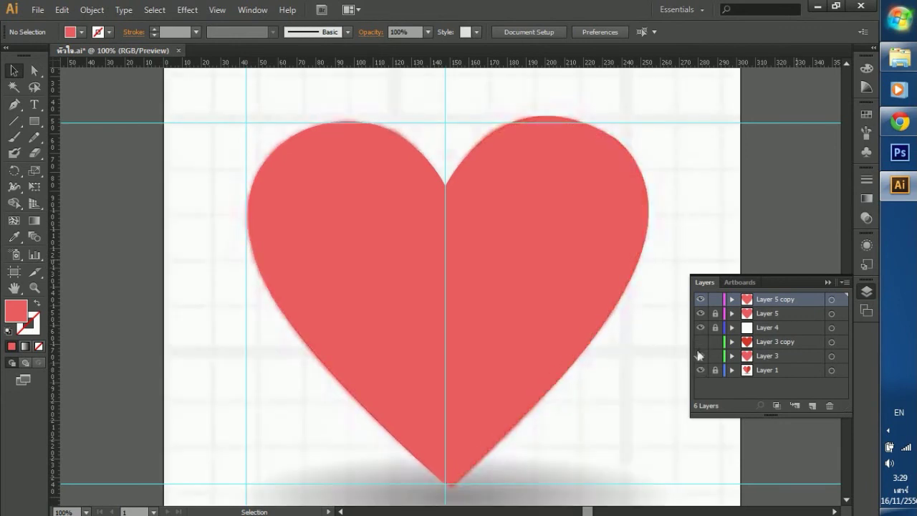
Delete Layer 3 copy and Layer 3, confirming both deletions.
left_click(774, 342)
left_click(829, 407)
left_click(496, 282)
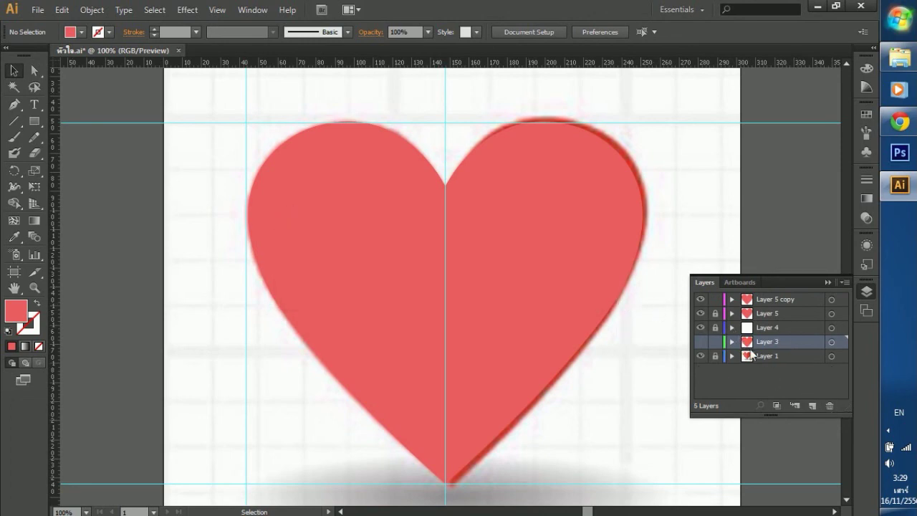
left_click(829, 406)
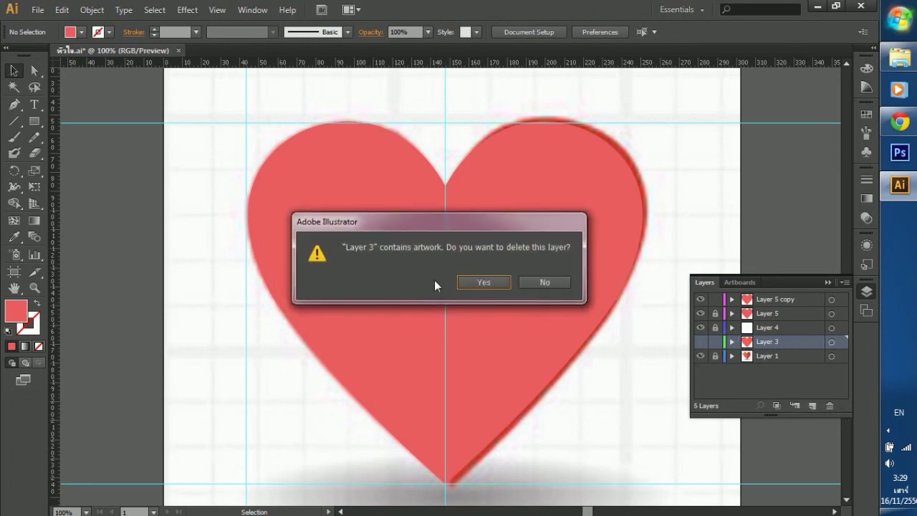
left_click(483, 283)
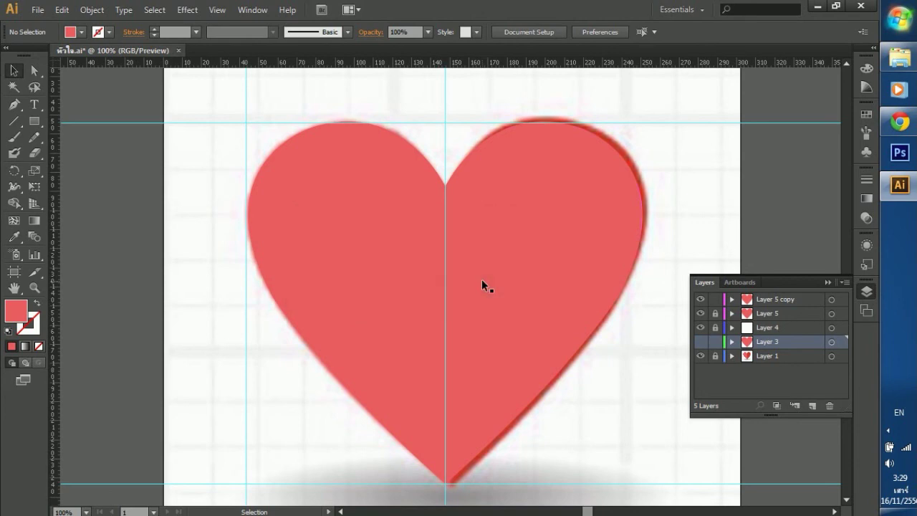
Hide Layer 5, clear the fill, lock Layer 1 and Layer 5, and make Layer 5 copy active.
left_click(701, 313)
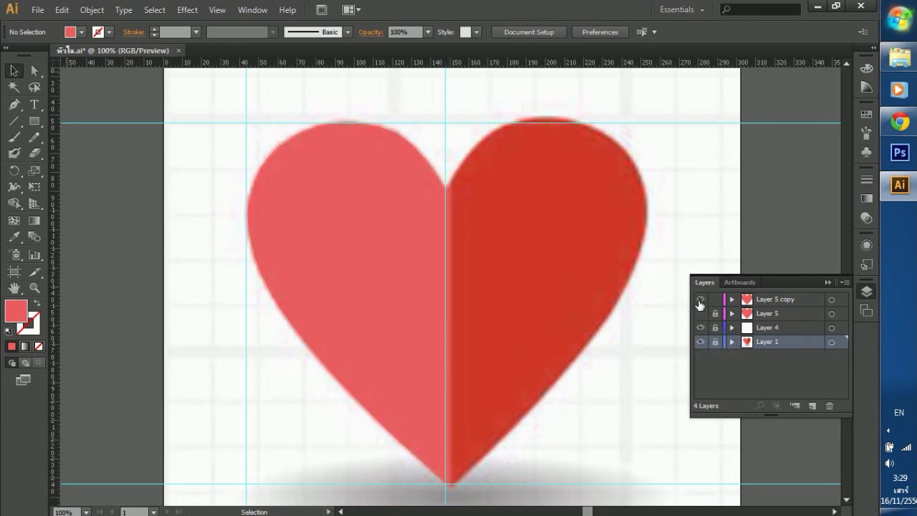
left_click(40, 345)
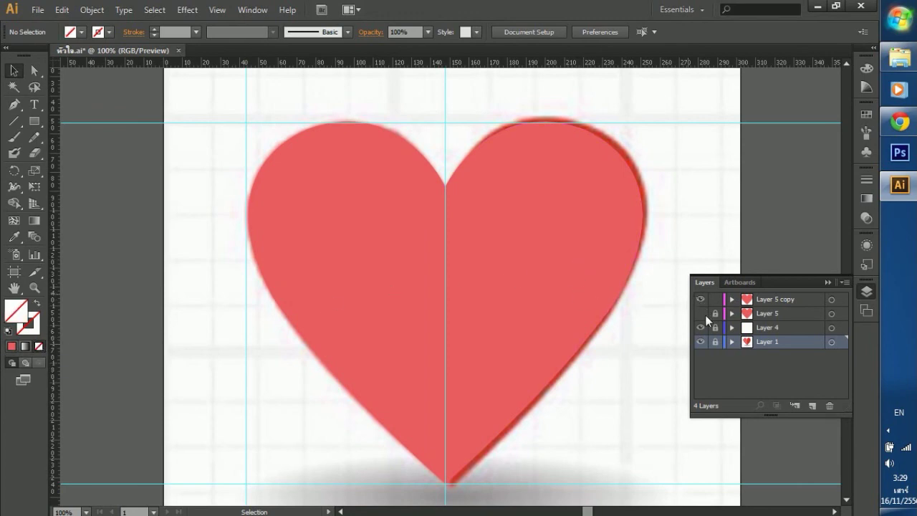
left_click(710, 341)
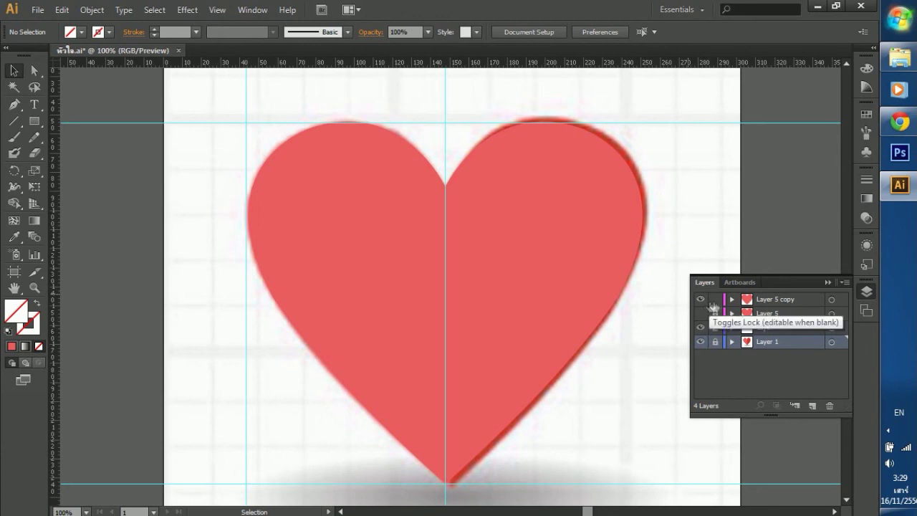
left_click(715, 313)
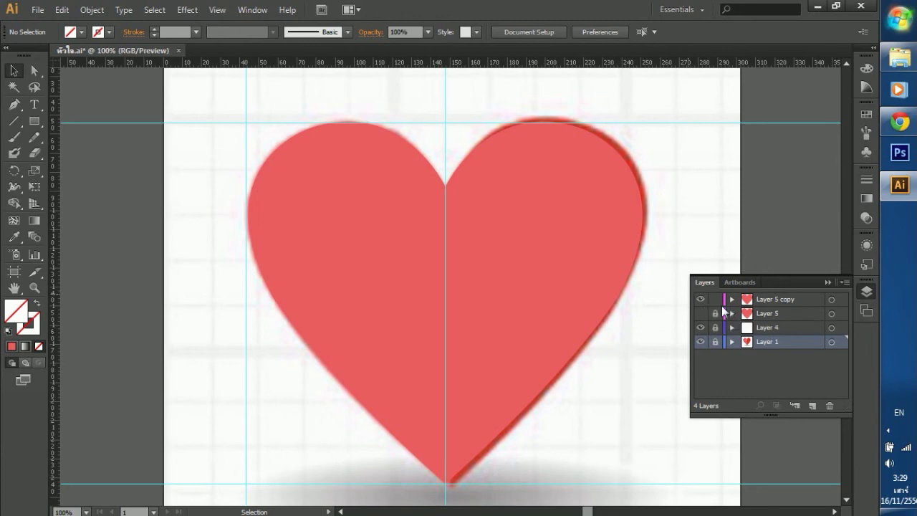
left_click(746, 301)
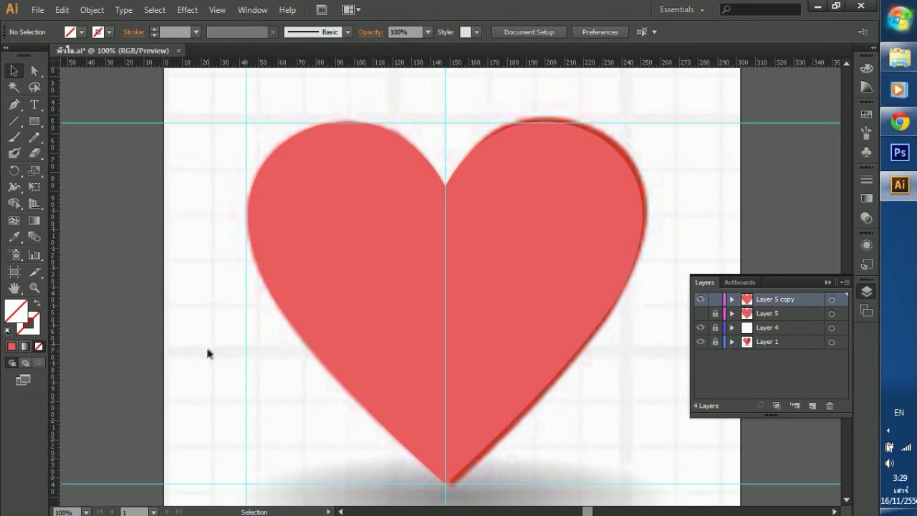
Select both heart halves, then hide and lock Layer 5 copy.
left_click(490, 219)
left_click(369, 244)
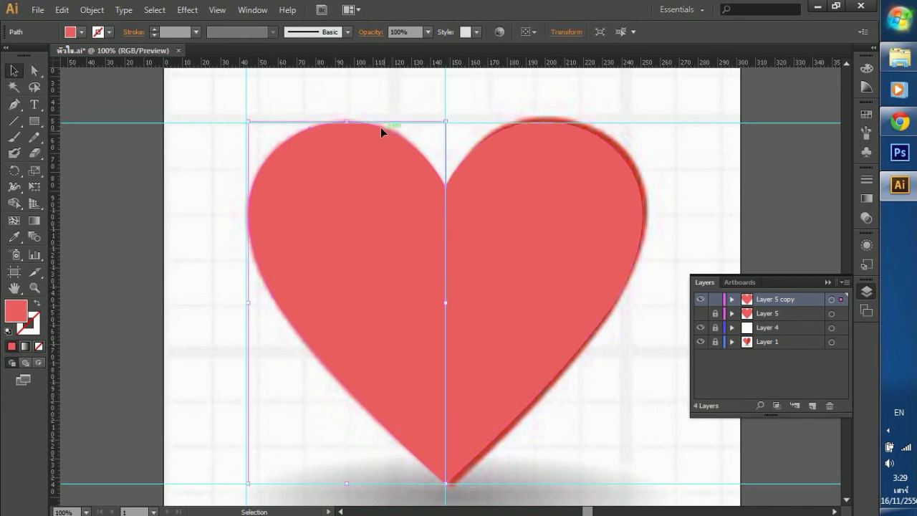
left_click(700, 299)
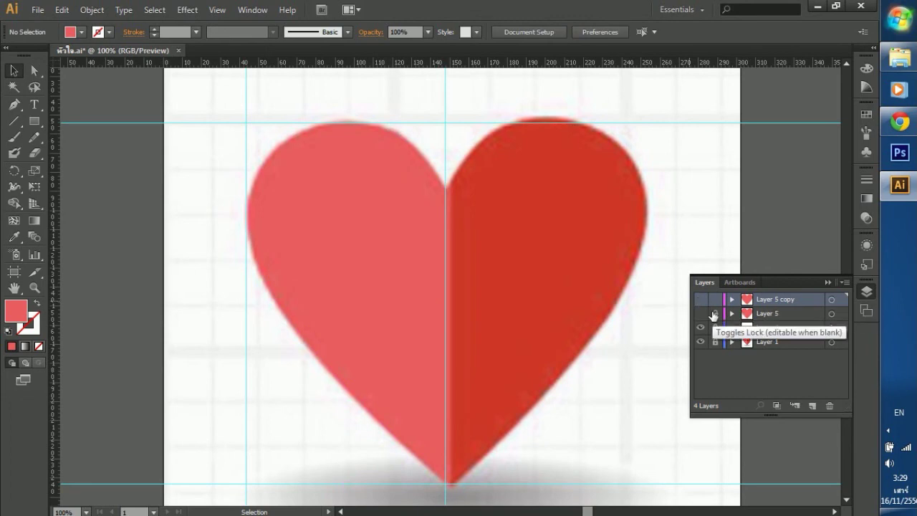
left_click(714, 314)
left_click(714, 300)
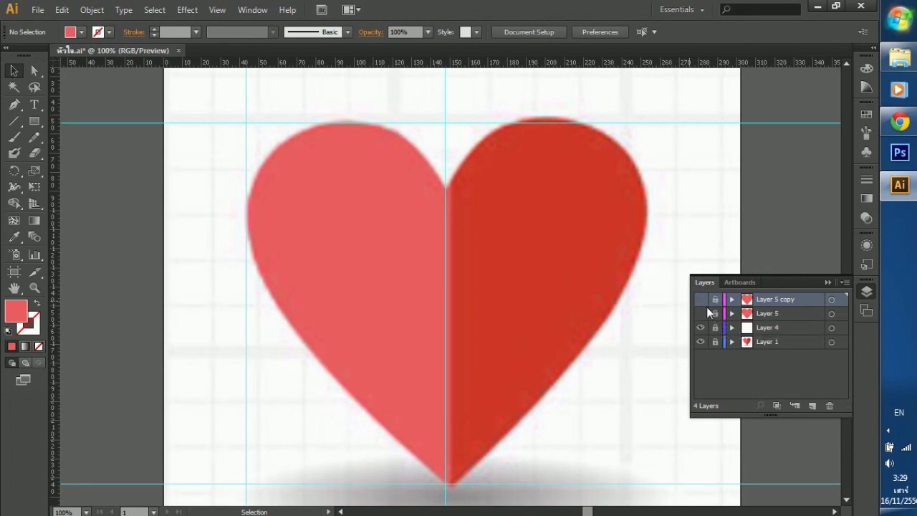
Set Fill to None, pick the Eyedropper, then unlock and show Layer 5 copy again.
left_click(39, 347)
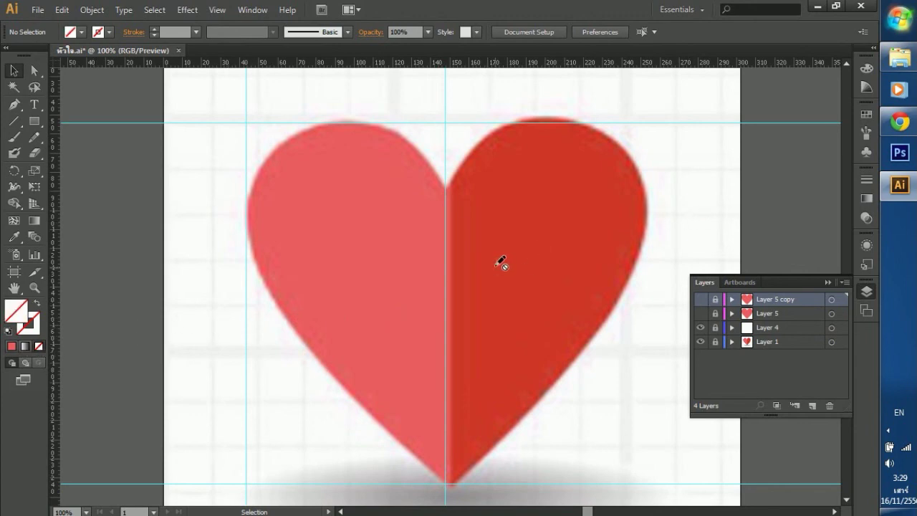
left_click(13, 237)
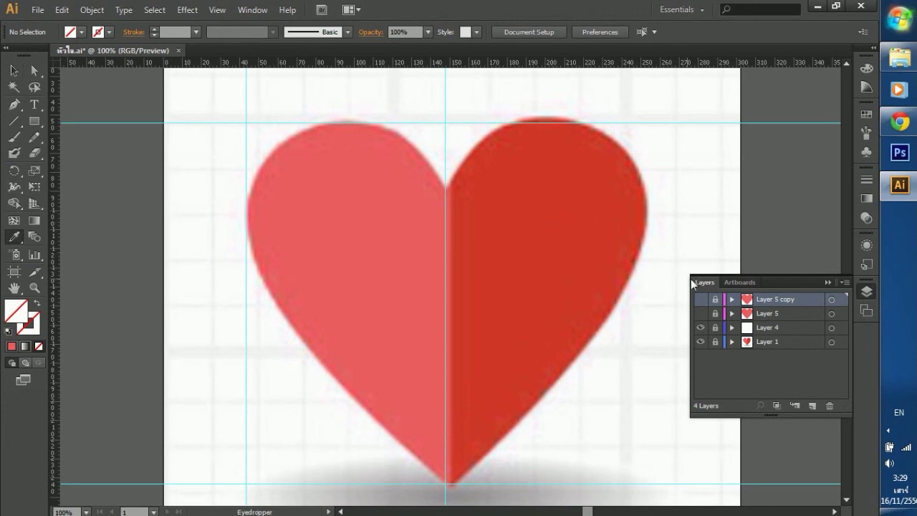
left_click(714, 299)
left_click(701, 299)
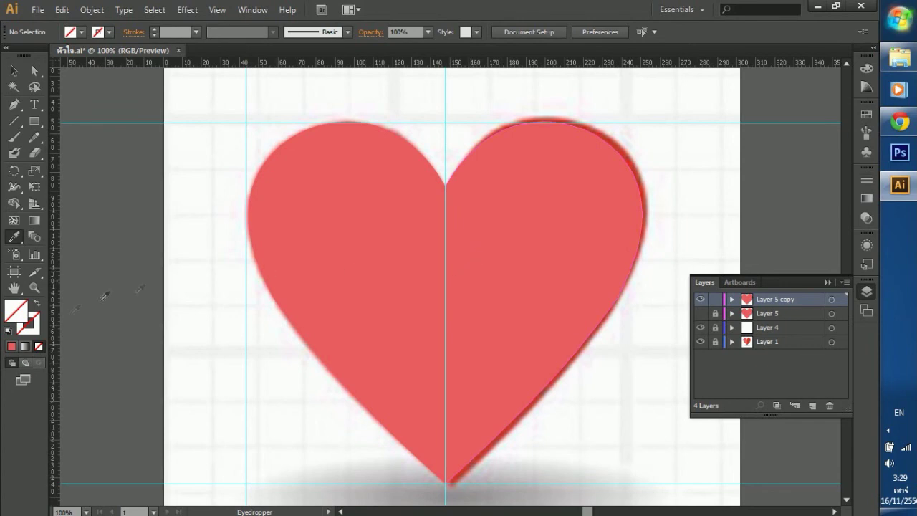
Clear the fill of both heart halves, then eyedropper the darker red onto the left half.
left_click(14, 71)
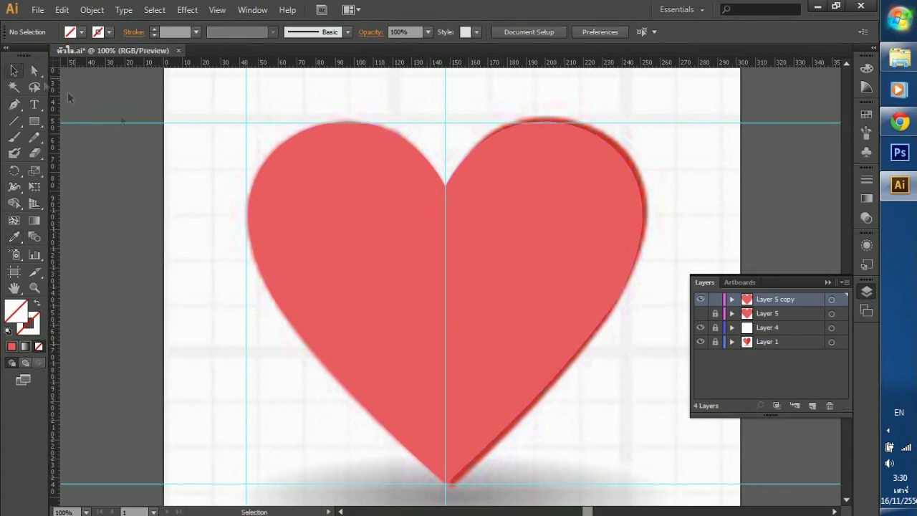
left_click(458, 231)
left_click(40, 346)
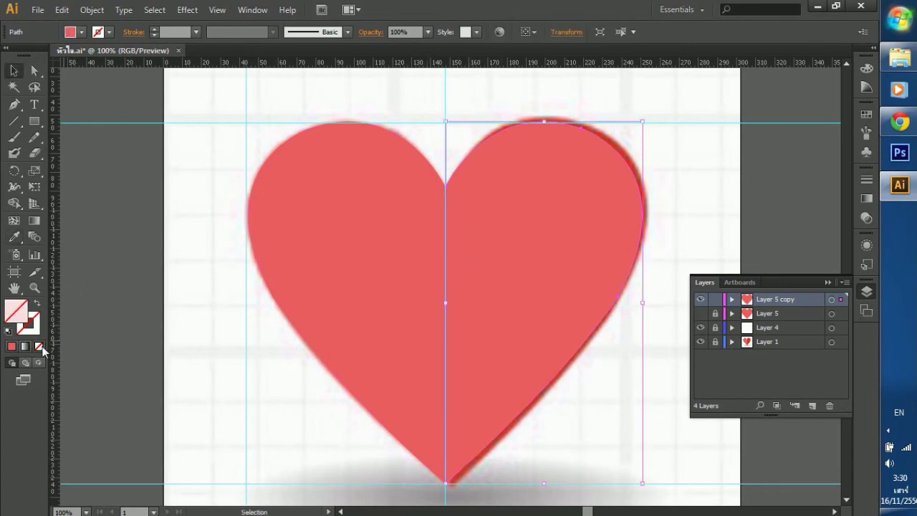
left_click(371, 240)
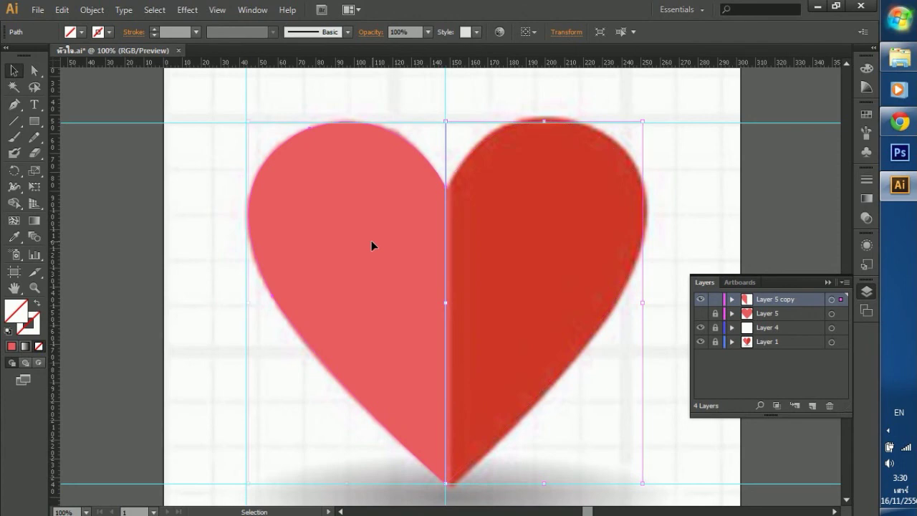
left_click(39, 346)
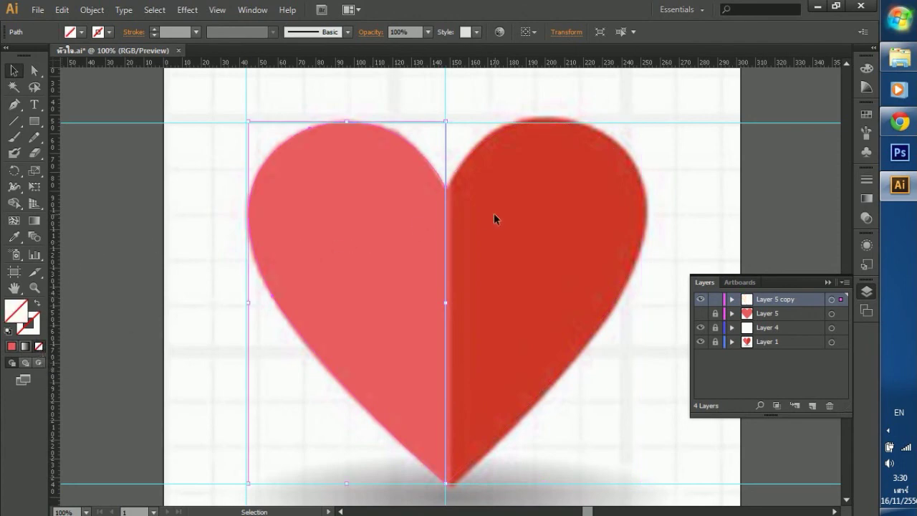
left_click(14, 237)
left_click(547, 230)
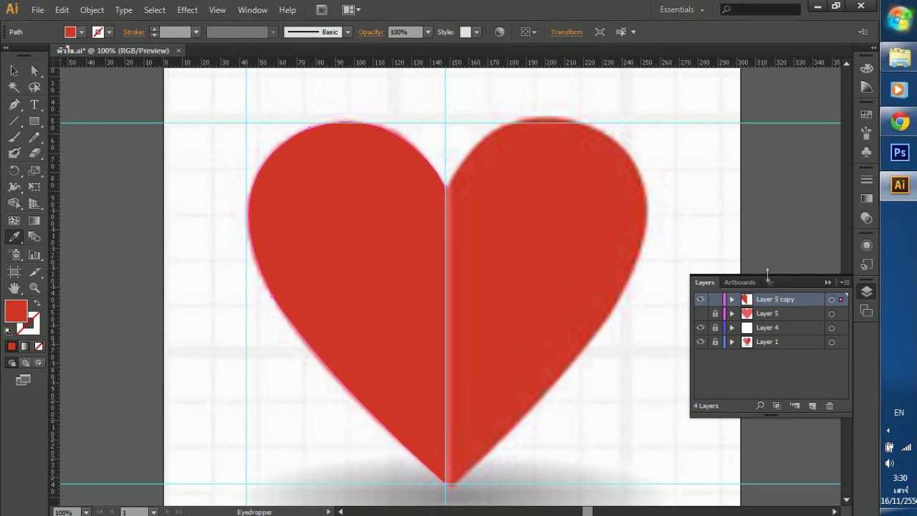
Select the right heart half and eyedropper the left half's red onto it, then deselect.
left_click(732, 299)
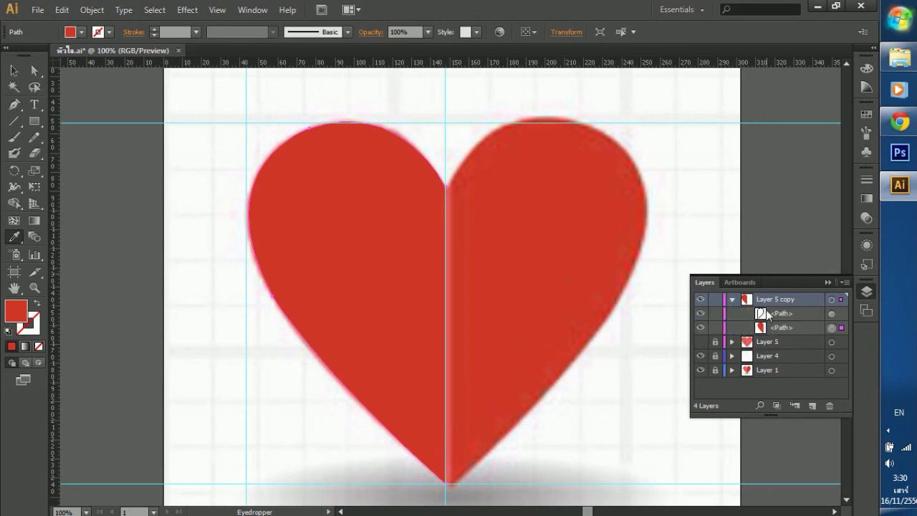
left_click(770, 314)
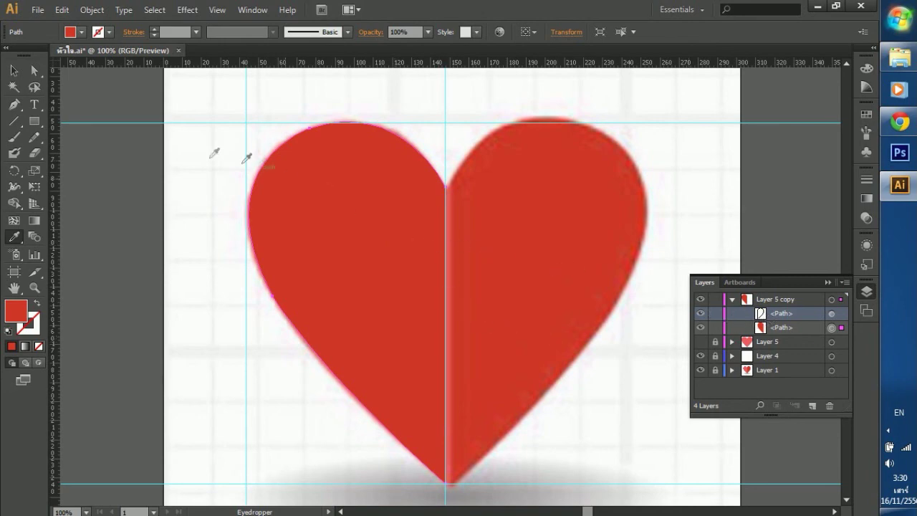
key("v")
left_click(506, 188)
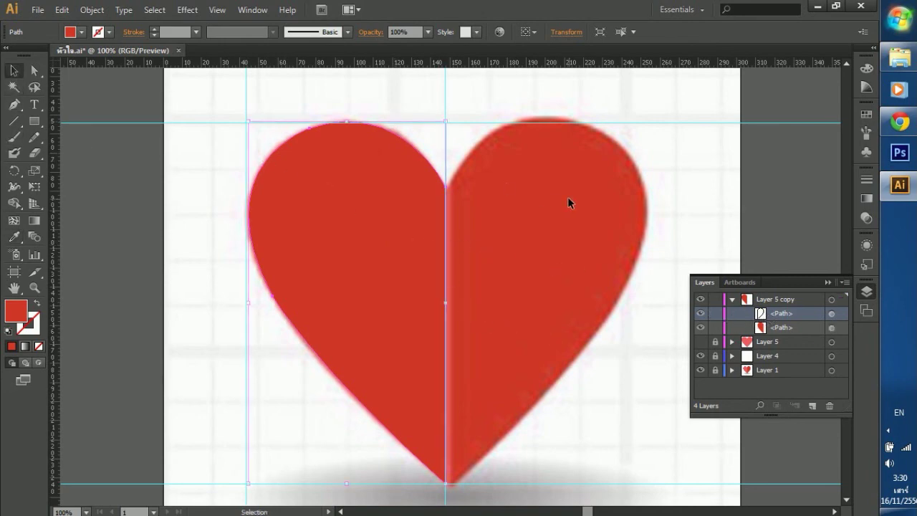
left_click(471, 147)
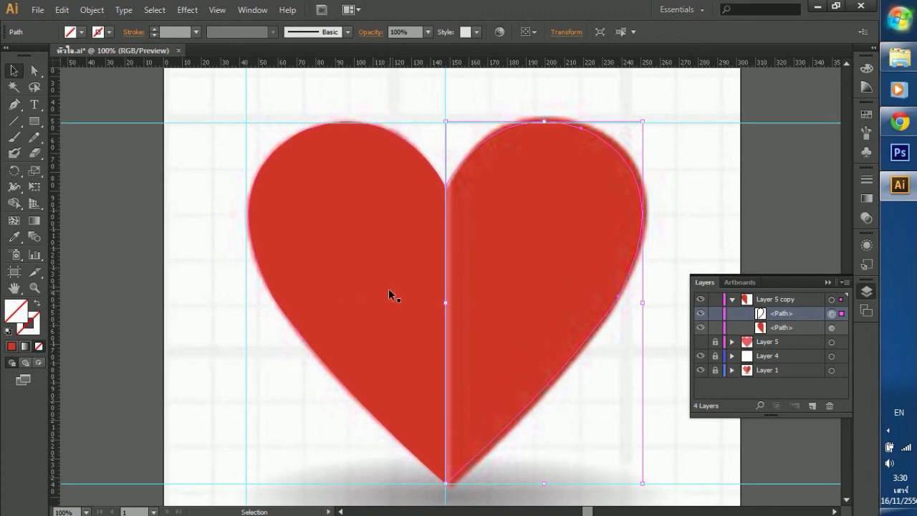
left_click(14, 237)
left_click(387, 231)
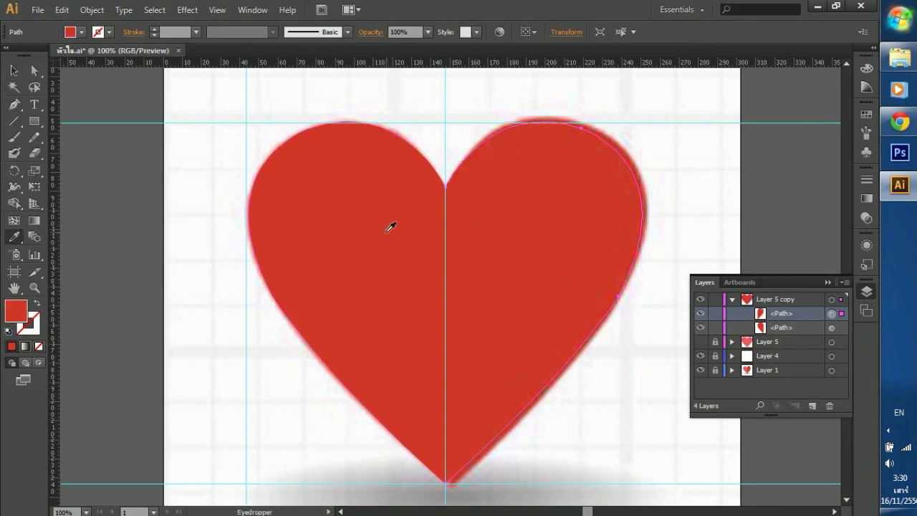
left_click(12, 70)
left_click(108, 163)
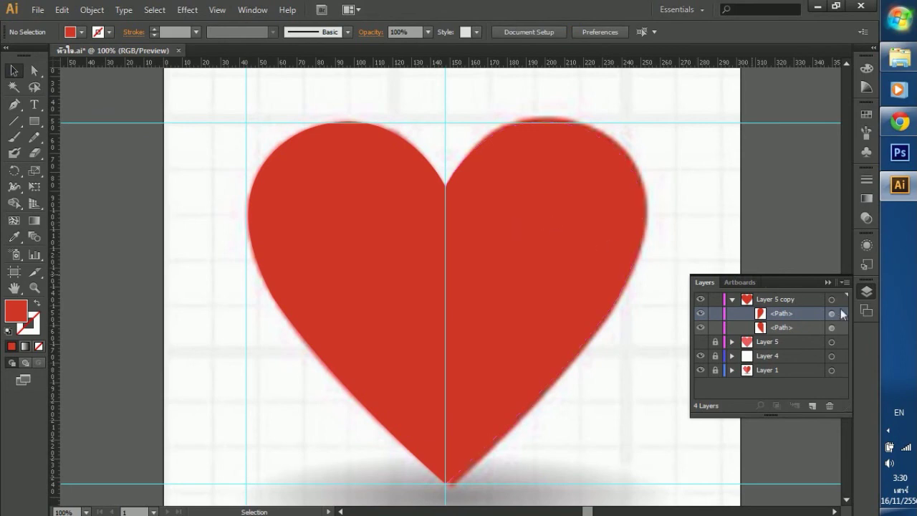
Lock Layer 5 copy, show Layer 5 again, and collapse the Layers panel.
left_click(714, 300)
left_click(731, 300)
left_click(700, 313)
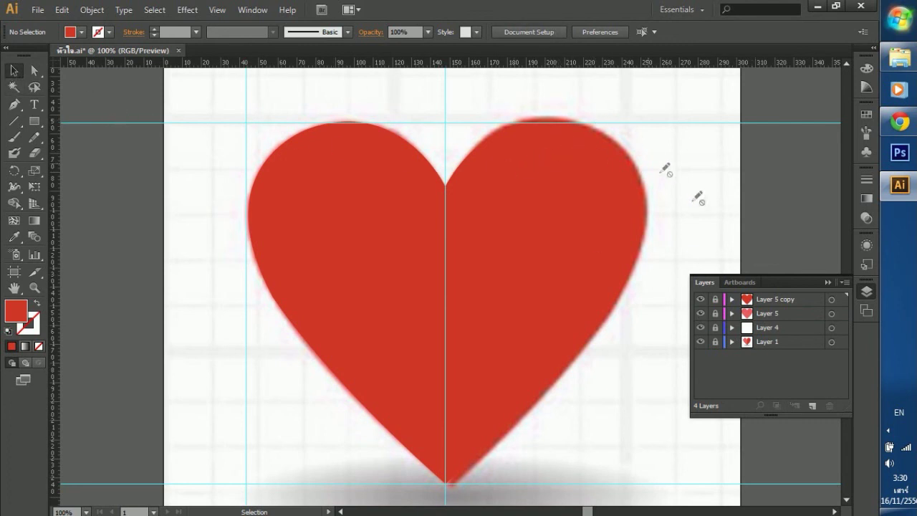
left_click(866, 290)
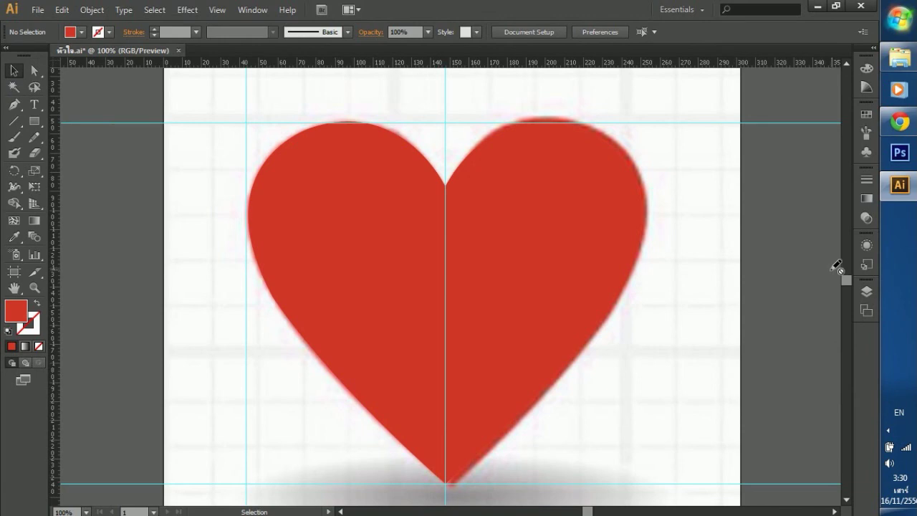